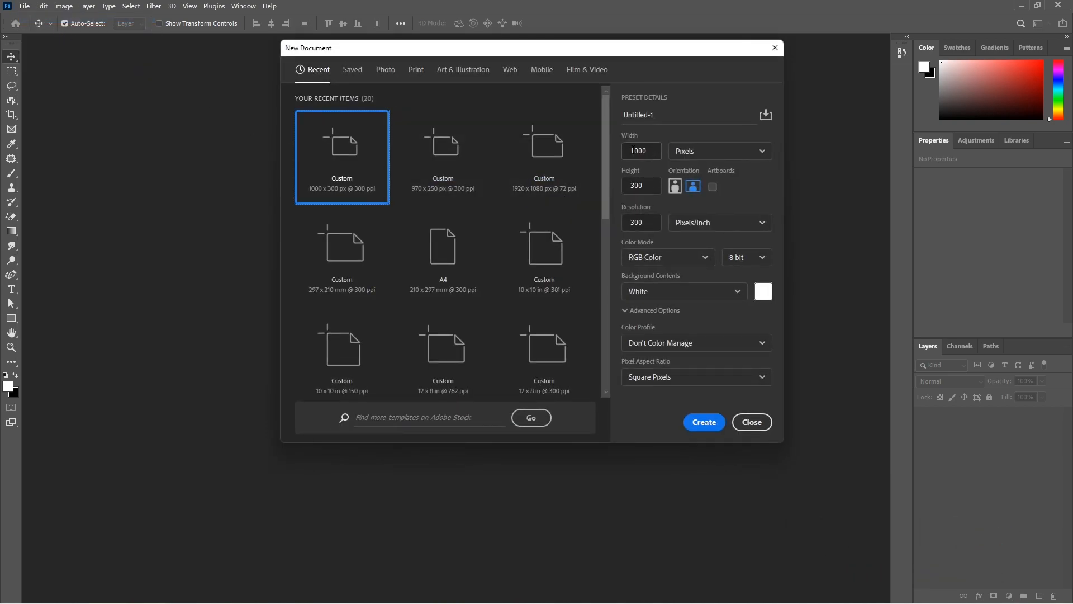
# Create a new 1000 × 320 px document at 300 pixels/inch in RGB Color with a white background
pyautogui.click(646, 186)
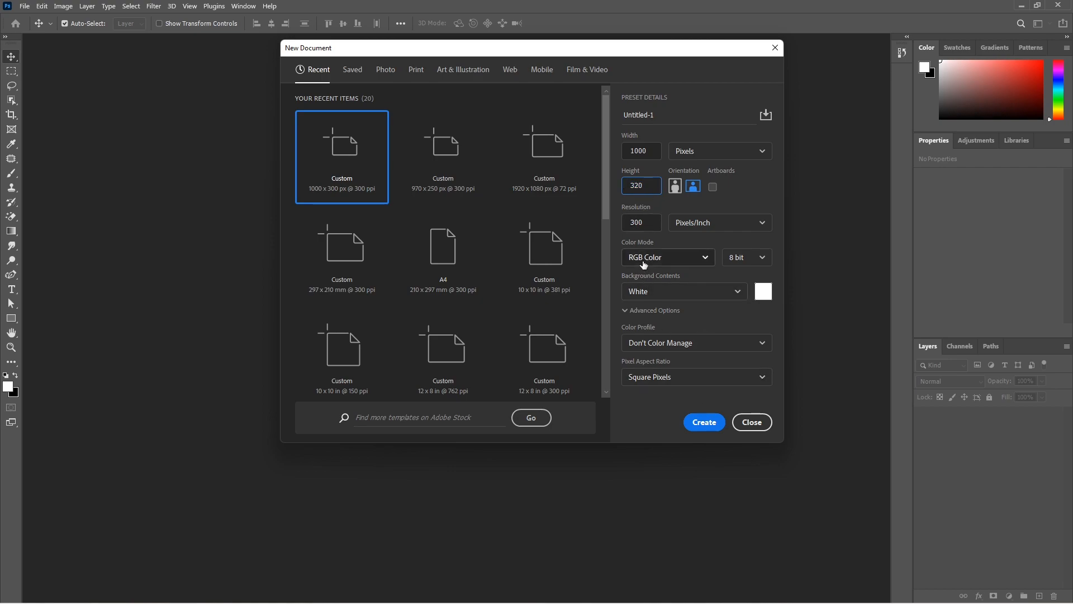
pyautogui.click(704, 423)
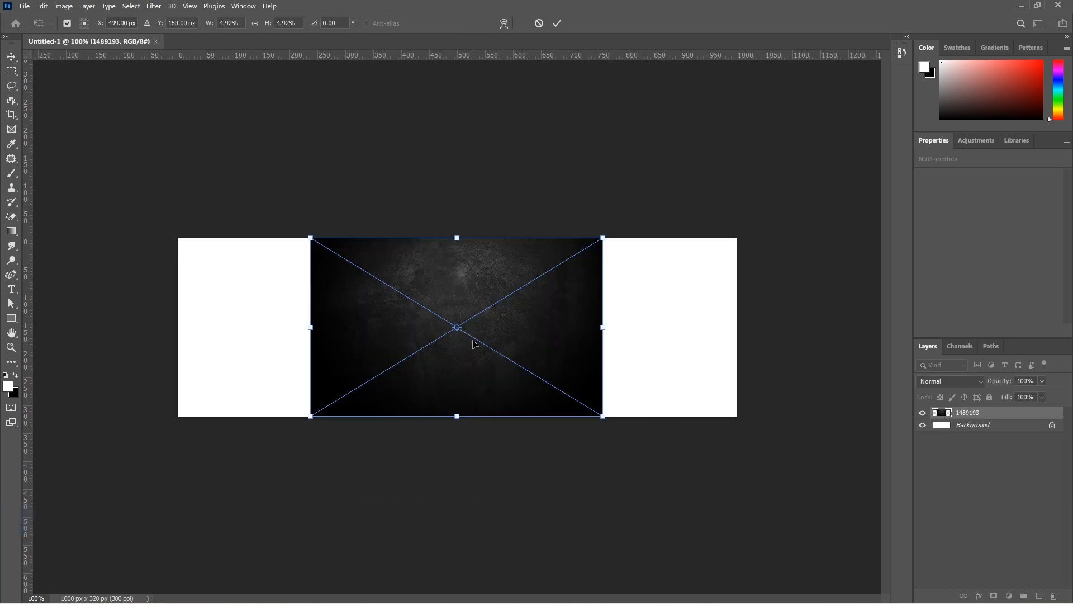
# Stretch the dark texture image over the whole canvas and place the food photo flush with the canvas's right edge
pyautogui.moveTo(494, 344); pyautogui.dragTo(362, 335)
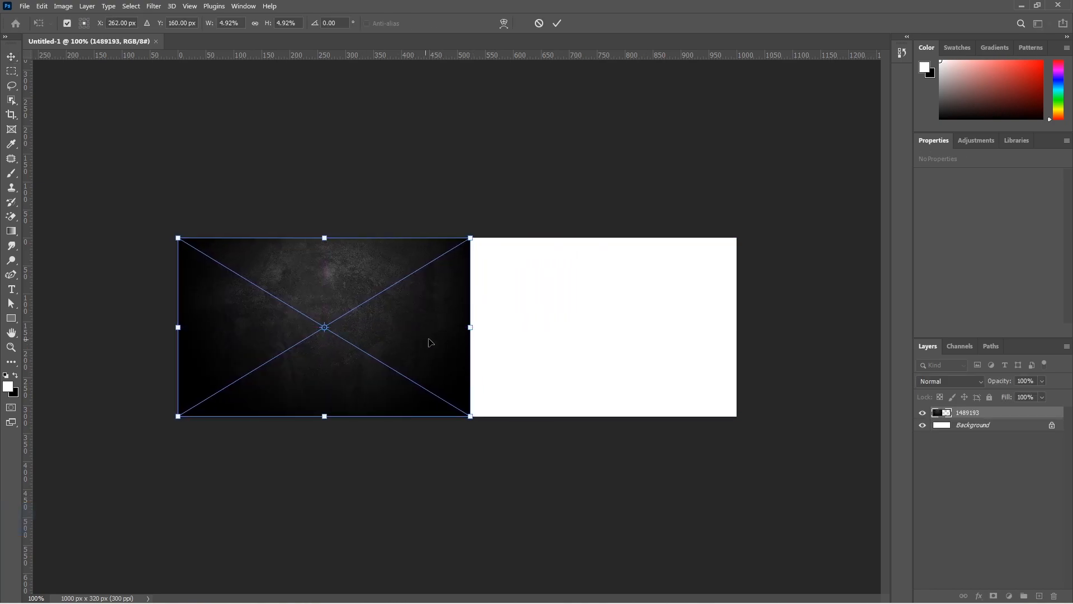
pyautogui.moveTo(471, 328); pyautogui.dragTo(742, 325)
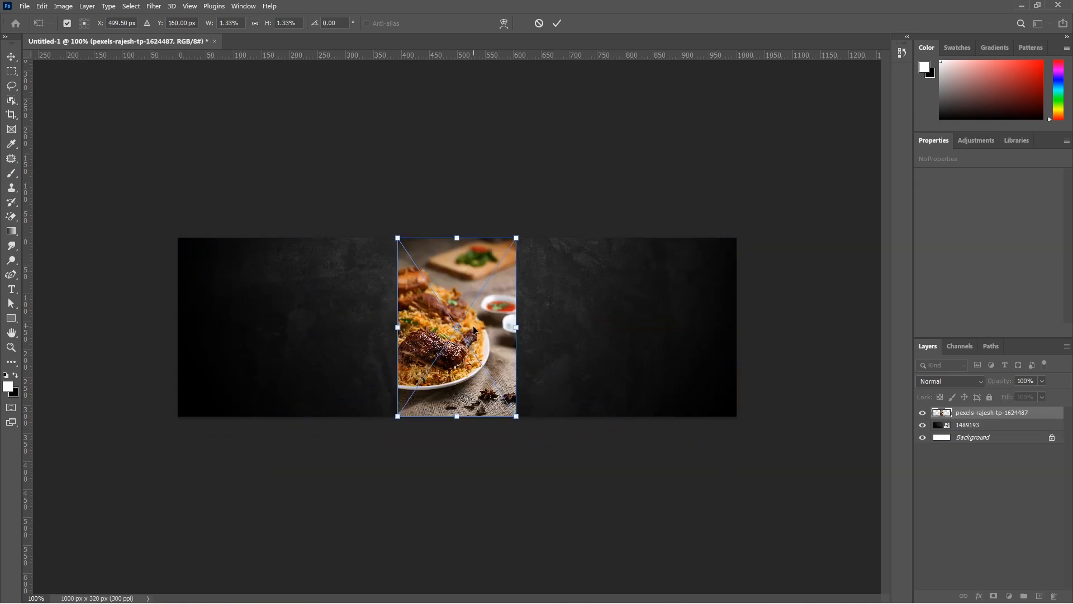
pyautogui.moveTo(475, 343); pyautogui.dragTo(693, 345)
pyautogui.press('Return')
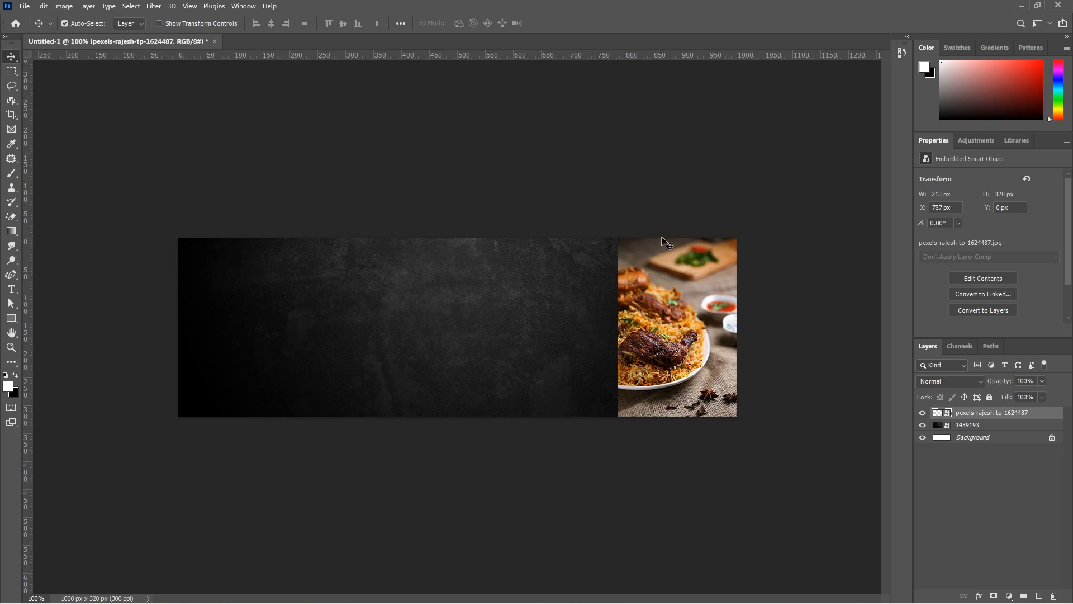
# Draw a circle of about 404 px over the food photo with the Ellipse Tool
pyautogui.click(11, 318)
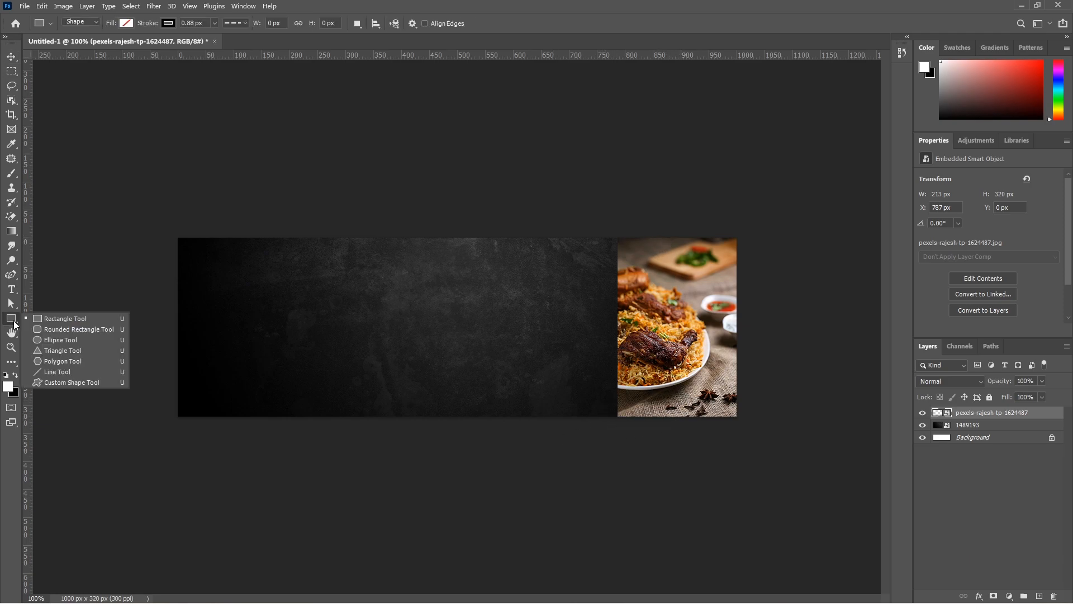
pyautogui.click(56, 340)
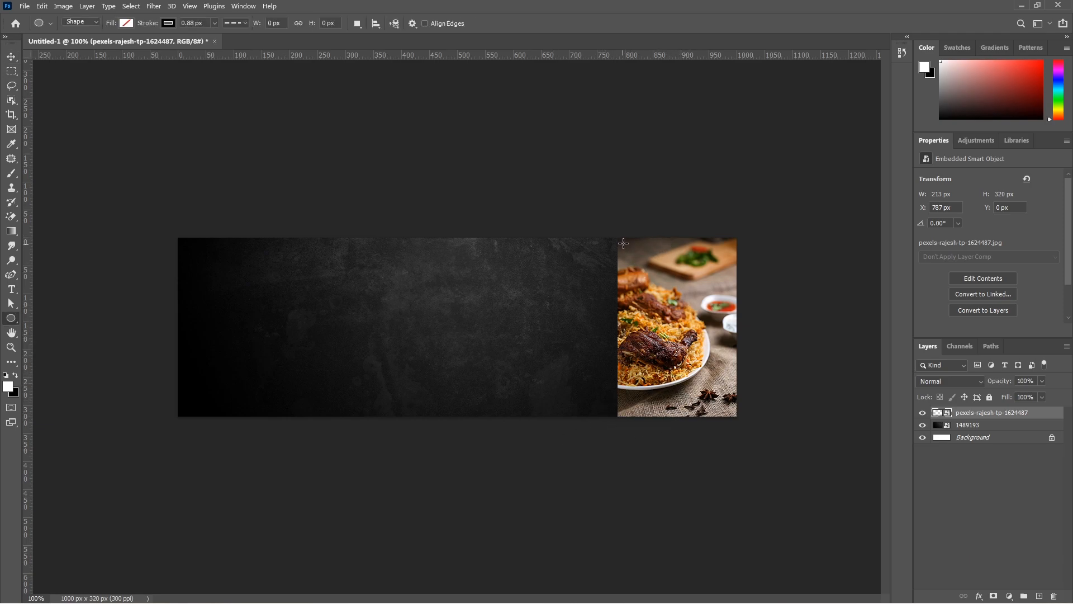
pyautogui.moveTo(609, 235); pyautogui.dragTo(801, 477)
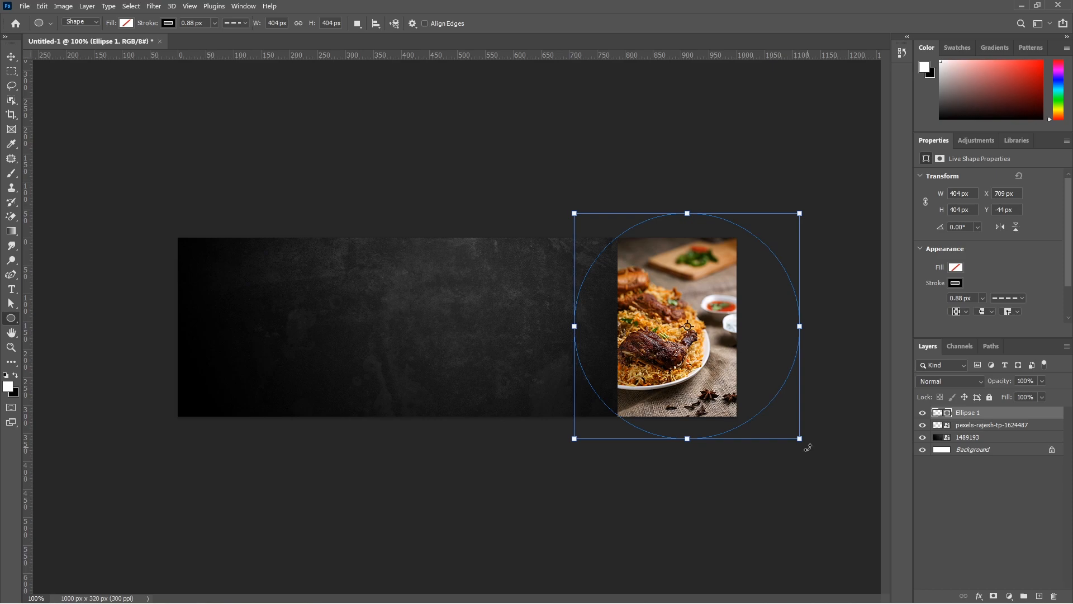
# Give the circle a white fill and remove its stroke
pyautogui.click(956, 268)
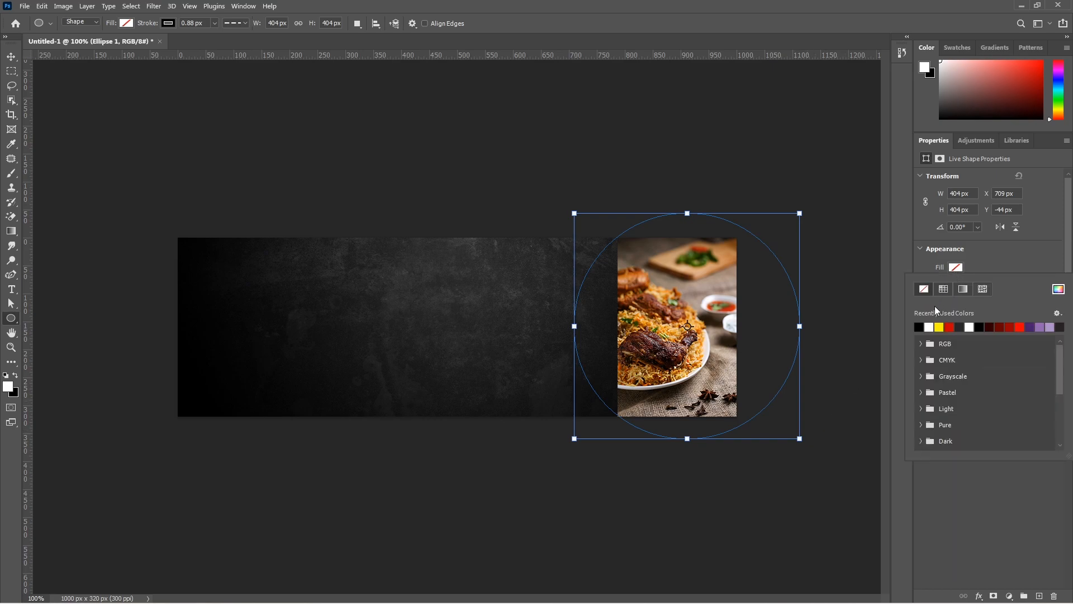
pyautogui.click(939, 324)
pyautogui.click(959, 283)
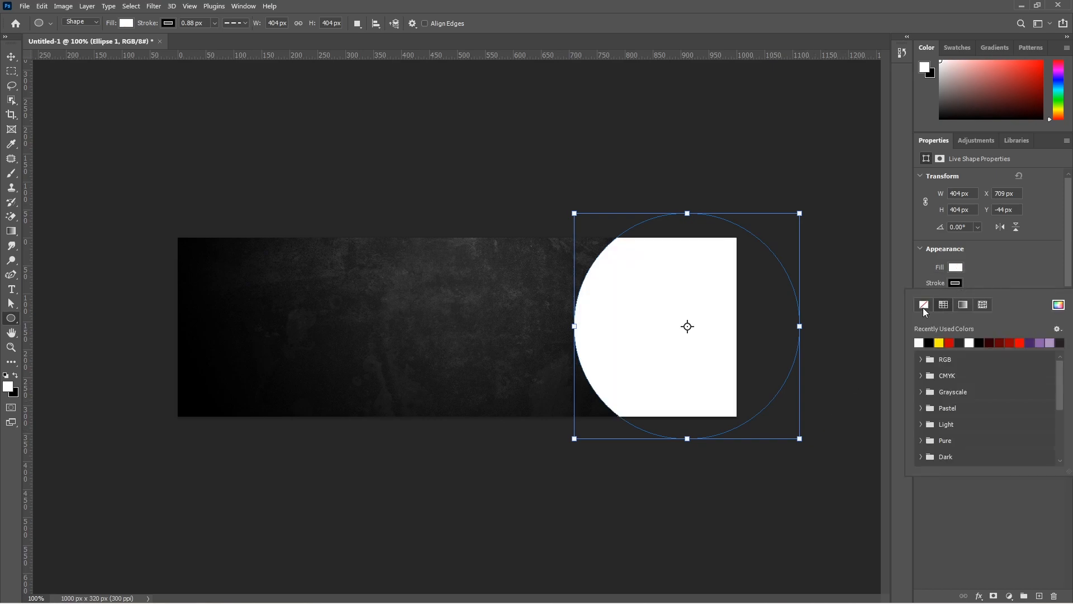
pyautogui.click(924, 305)
# Scale the white circle down to about 376 px and position it around X 742 px, Y -28 px
pyautogui.press('v')
pyautogui.moveTo(618, 345)
pyautogui.mouseDown()
pyautogui.moveTo(647, 342)
pyautogui.moveTo(625, 341)
pyautogui.mouseUp()
pyautogui.hotkey('ctrl', 't')
pyautogui.moveTo(698, 214); pyautogui.dragTo(697, 222)
pyautogui.press('Return')
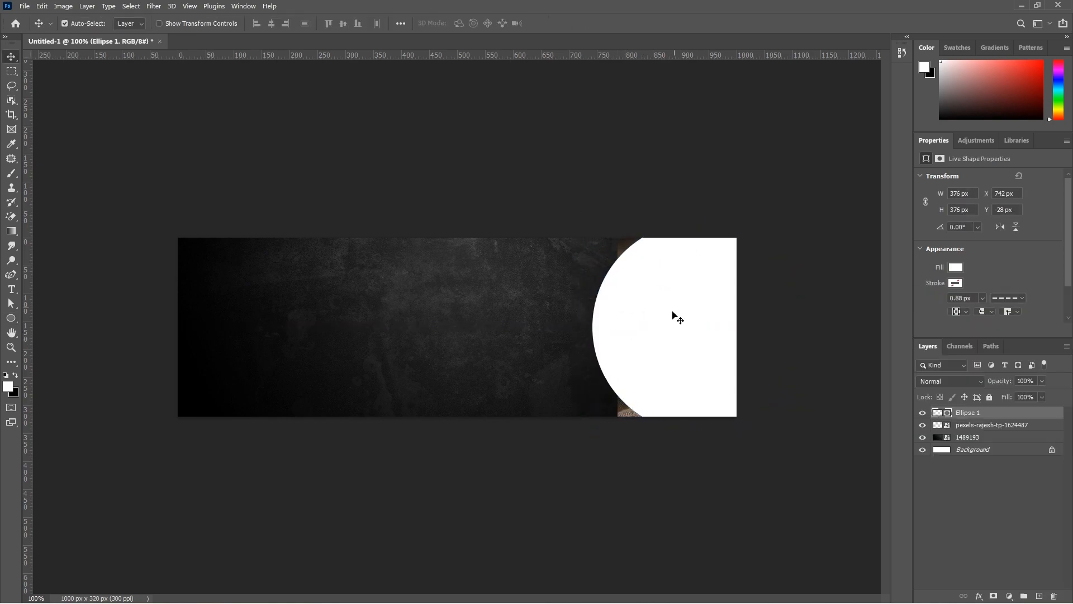
# Move the food photo above the white circle, clip it to the circle and enlarge it to about 268 × 403 px to cover the shape
pyautogui.moveTo(973, 426); pyautogui.dragTo(978, 410)
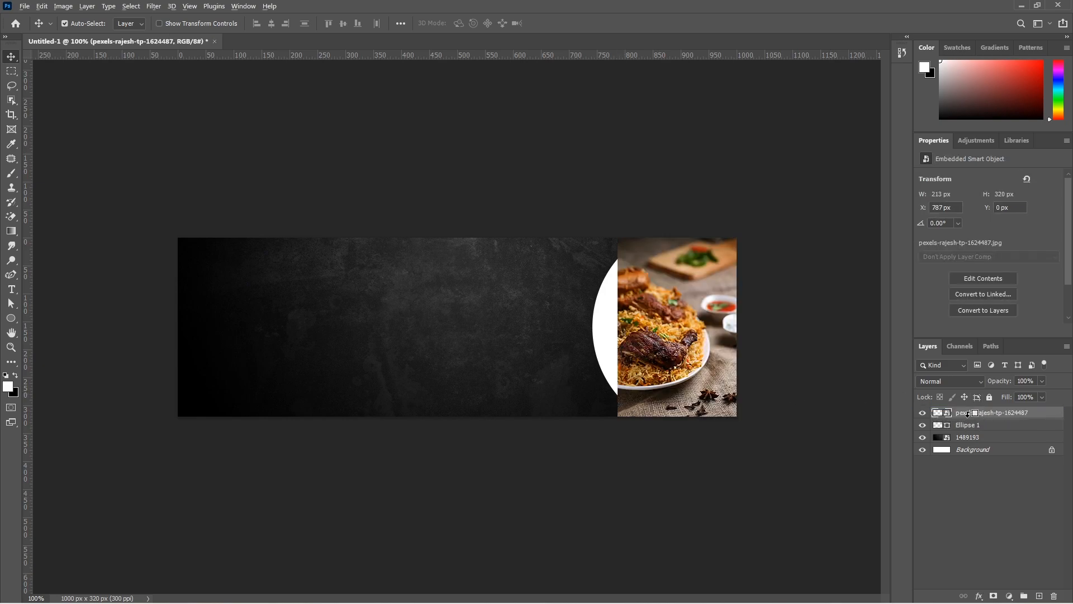
pyautogui.keyDown('alt'); pyautogui.click(968, 414); pyautogui.keyUp('alt')
pyautogui.moveTo(674, 330); pyautogui.dragTo(742, 327)
pyautogui.hotkey('ctrl', 't')
pyautogui.moveTo(724, 363); pyautogui.dragTo(723, 355)
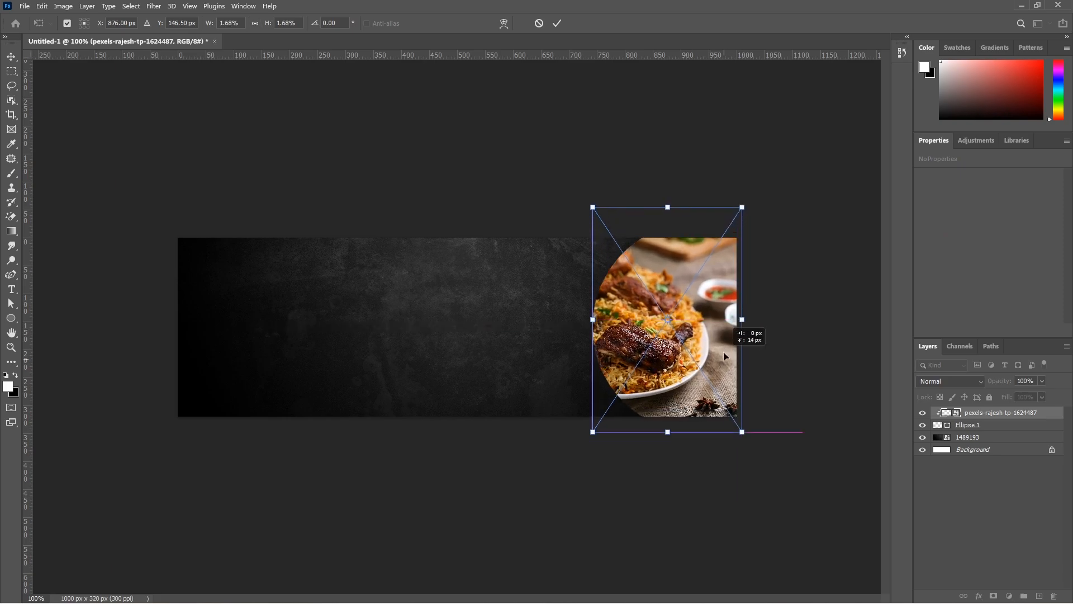
pyautogui.press('Return')
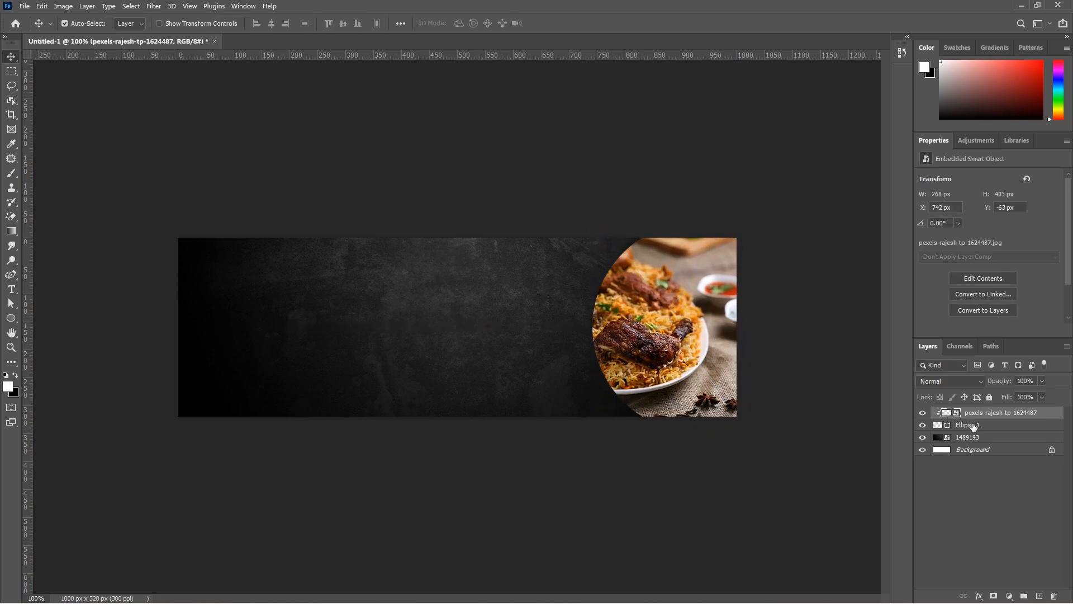
# Duplicate the Ellipse 1 layer beneath the clipped food photo
pyautogui.click(974, 428)
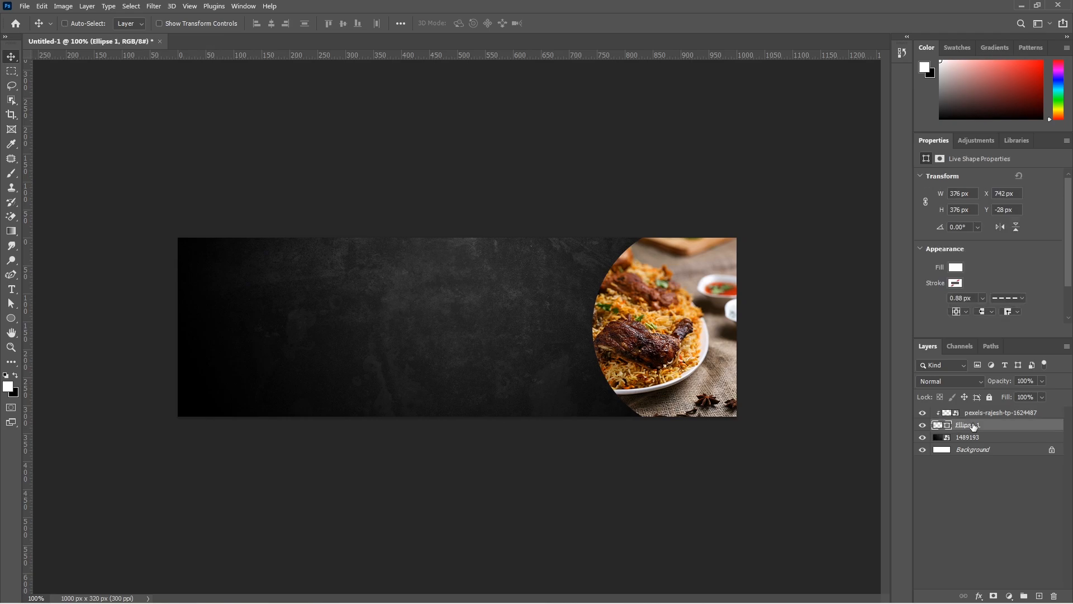
pyautogui.hotkey('ctrl', 'j')
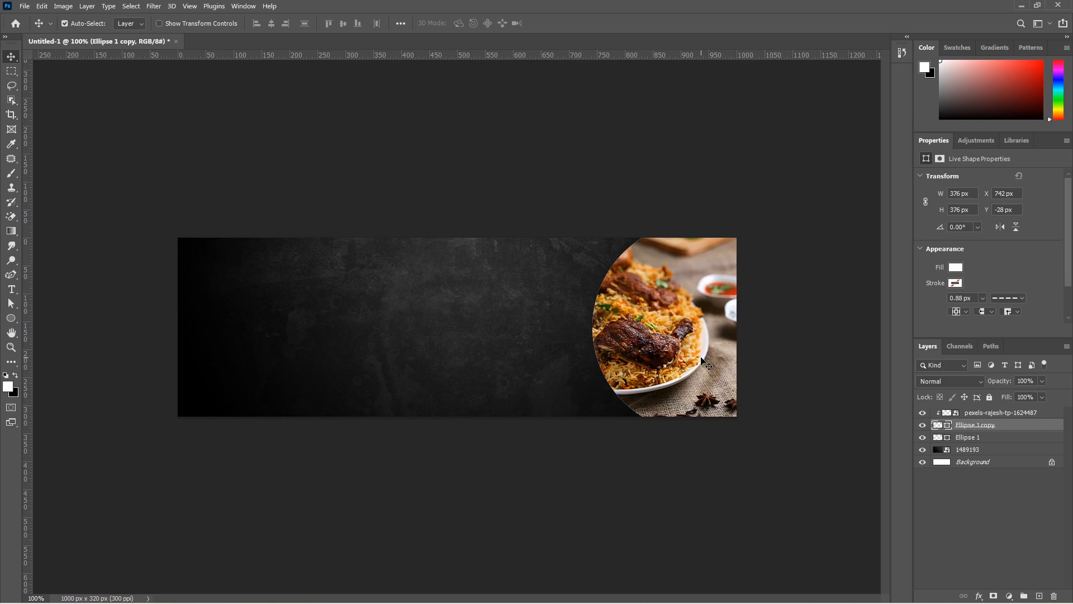
pyautogui.hotkey('shift', 'Left')
pyautogui.hotkey('shift', 'Left')
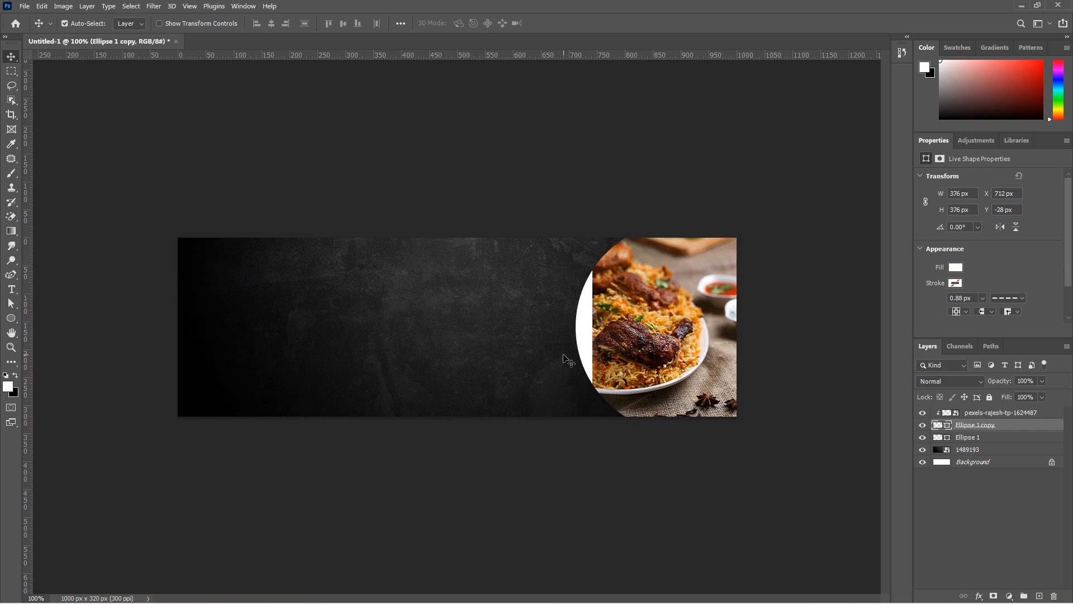
pyautogui.hotkey('shift', 'Right')
pyautogui.hotkey('shift', 'Right')
pyautogui.hotkey('shift', 'Right')
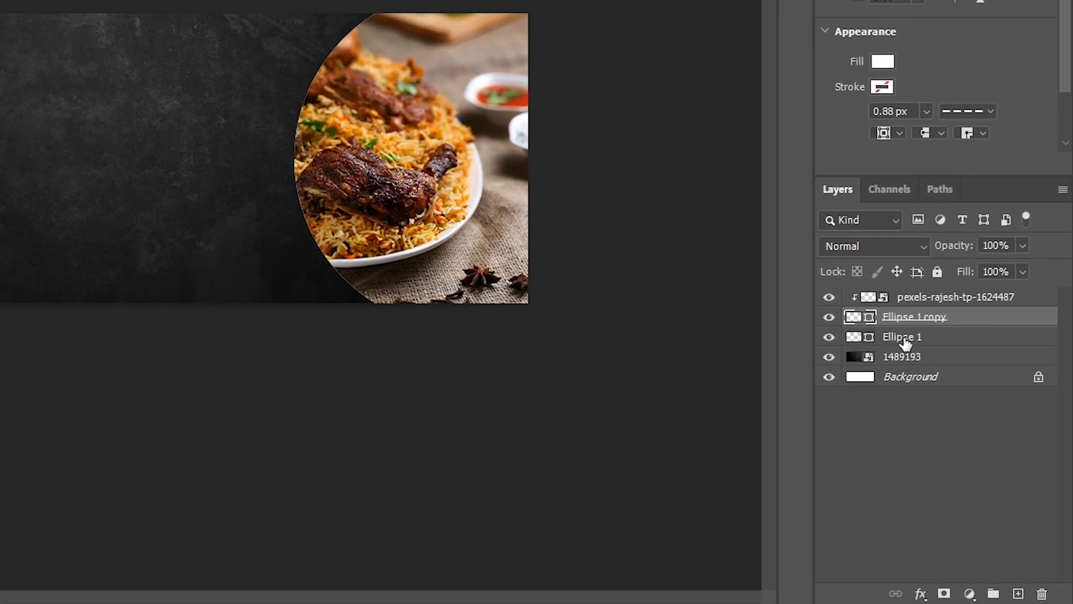
# Shift the lower white circle, Ellipse 1, 20 px to the left so it forms a rim beside the food photo
pyautogui.click(972, 430)
pyautogui.hotkey('shift', 'Left')
pyautogui.hotkey('shift', 'Left')
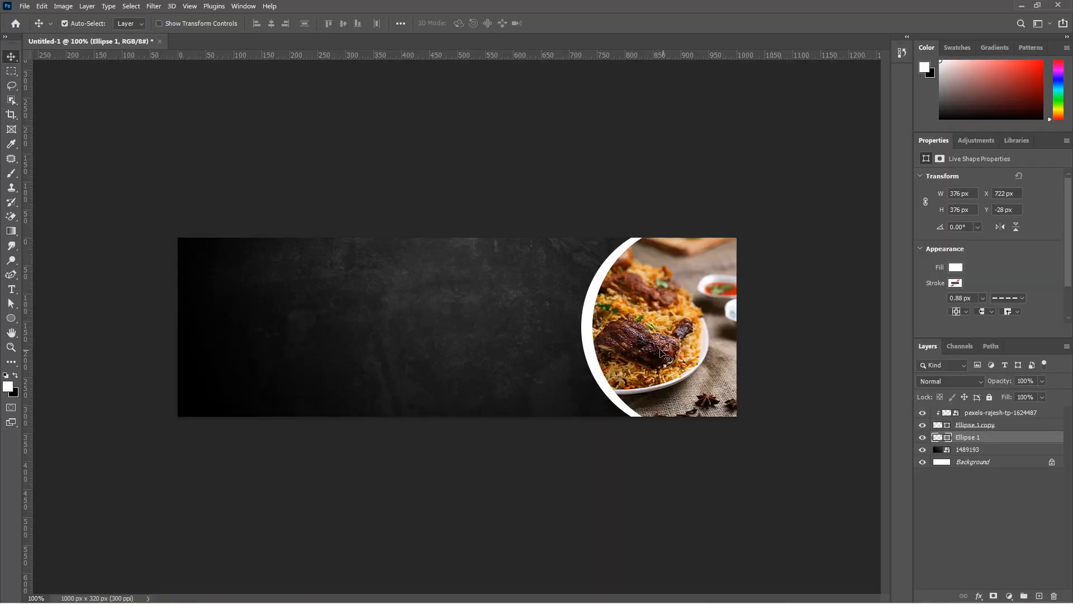
# Narrow the Ellipse 1 circle from its right side and thin the white rim, leaving it about 337 px wide at X 729 px
pyautogui.scroll(6, 384, 188)
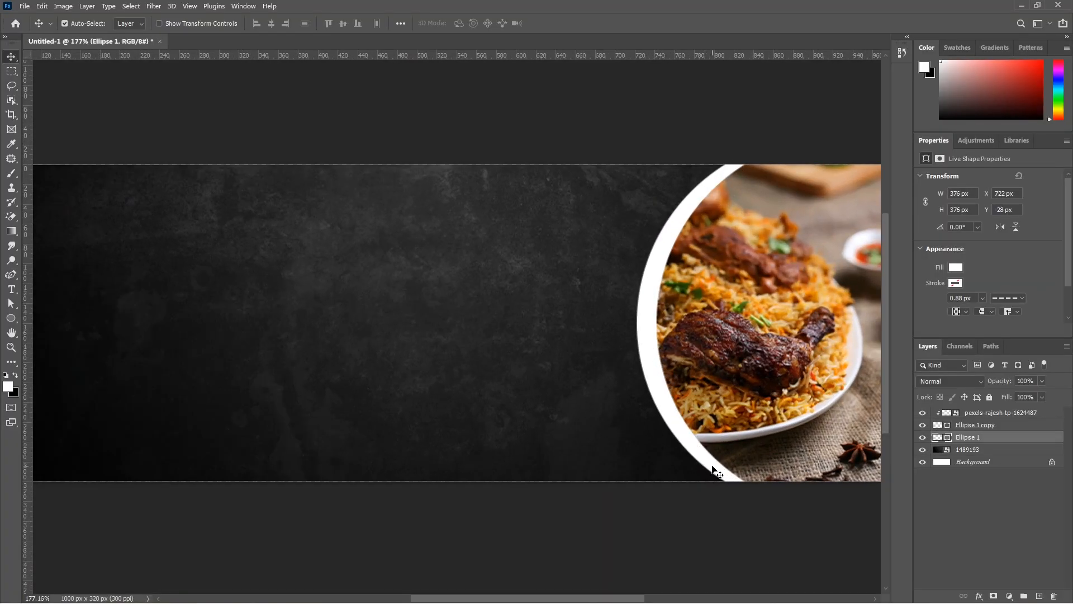
pyautogui.hotkey('ctrl', '0')
pyautogui.press('ctrl')
pyautogui.hotkey('ctrl', 't')
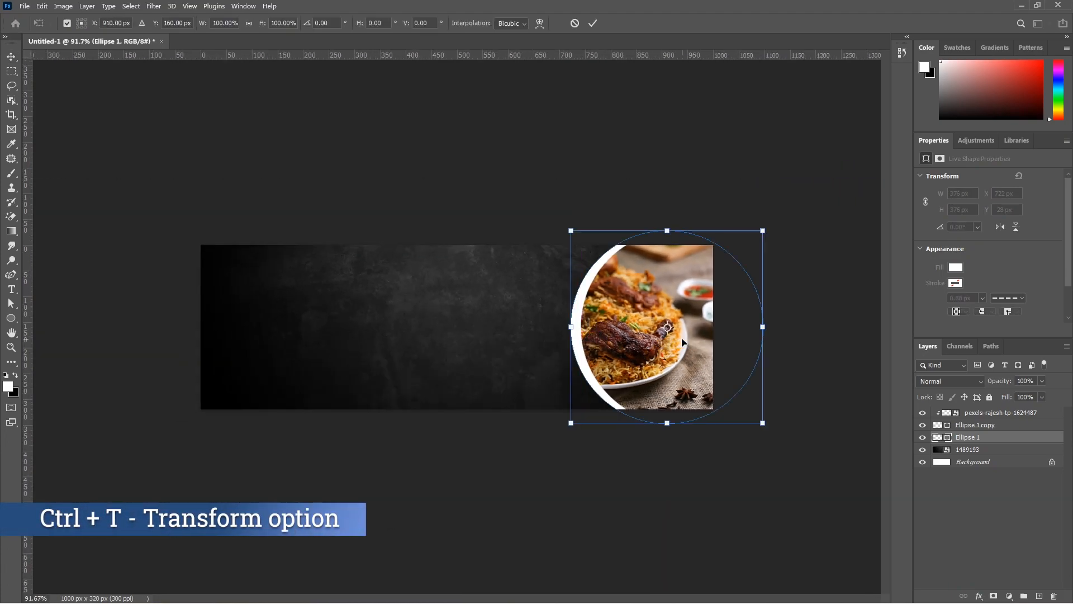
pyautogui.moveTo(792, 328); pyautogui.dragTo(765, 327)
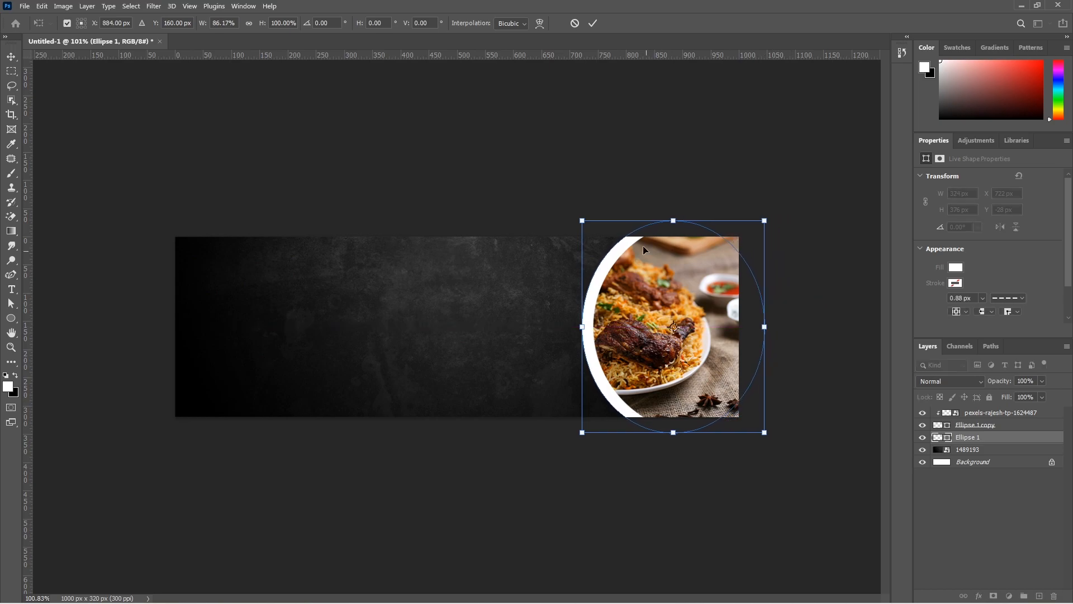
pyautogui.hotkey('ctrl', '+')
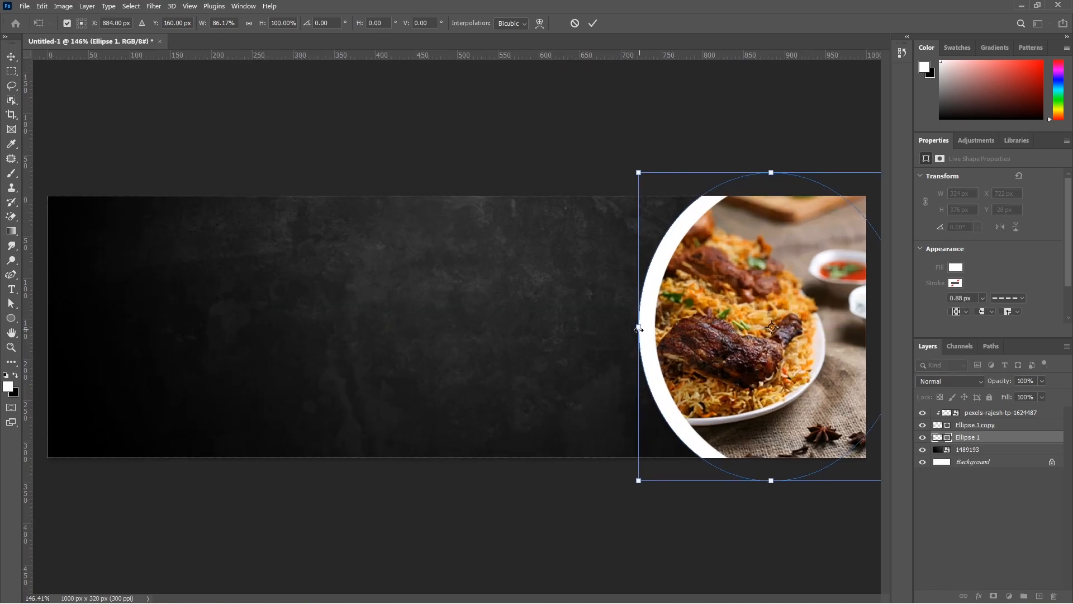
pyautogui.scroll(-4, 676, 432)
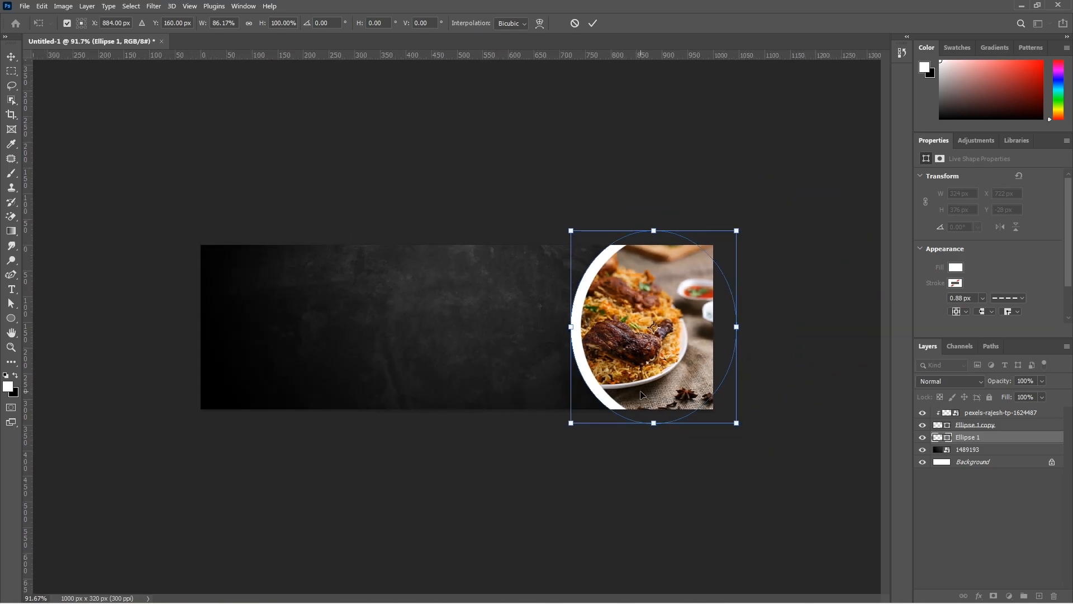
pyautogui.press('Return')
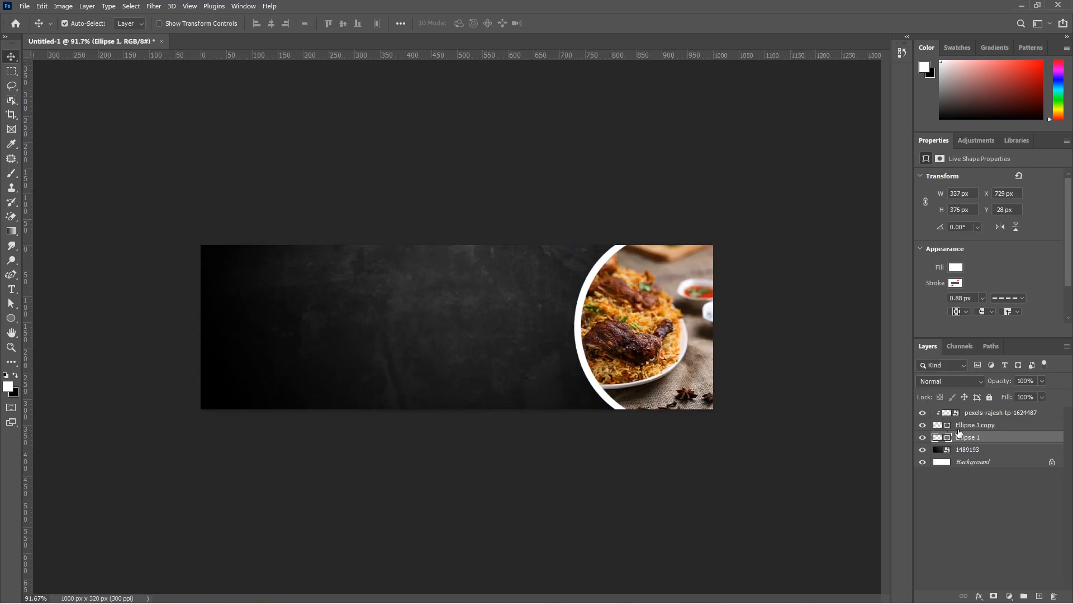
# Duplicate the Ellipse 1 layer and shift the lower original 10 px to the left
pyautogui.hotkey('ctrl', 'j')
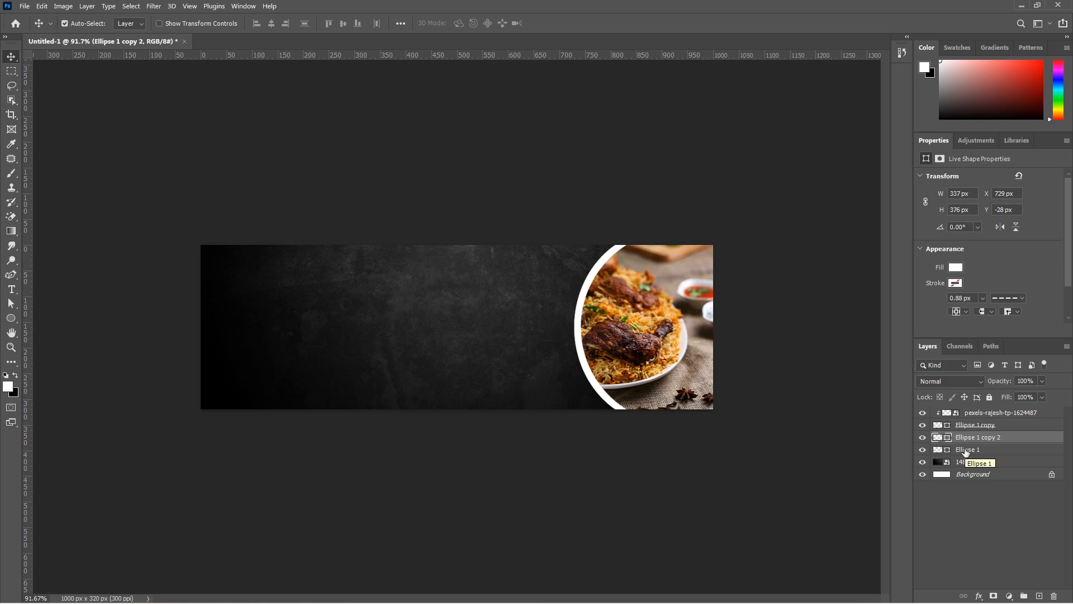
pyautogui.click(966, 451)
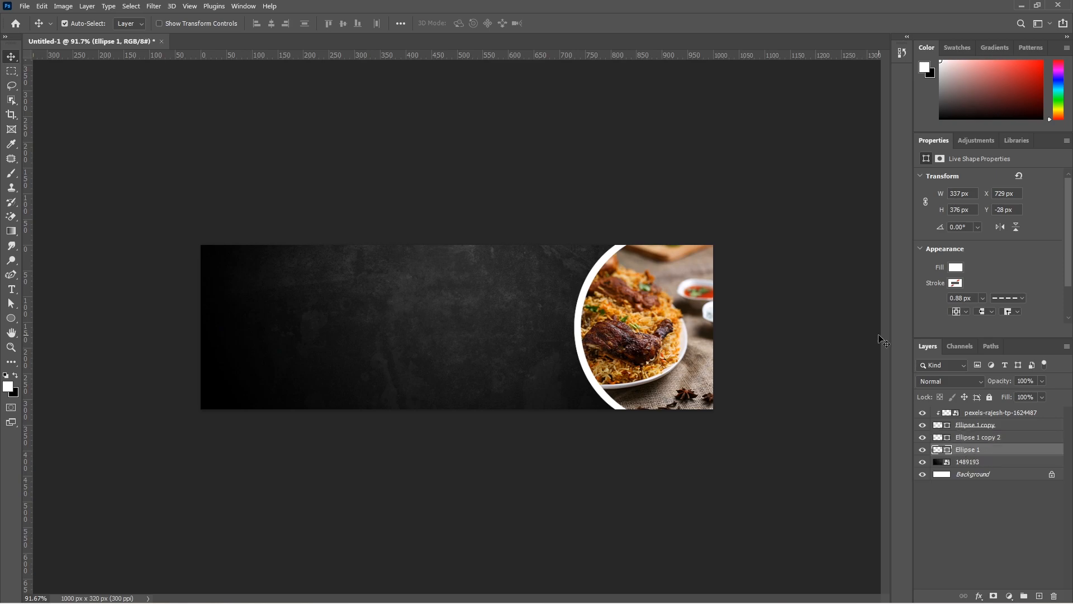
pyautogui.hotkey('shift', 'Left')
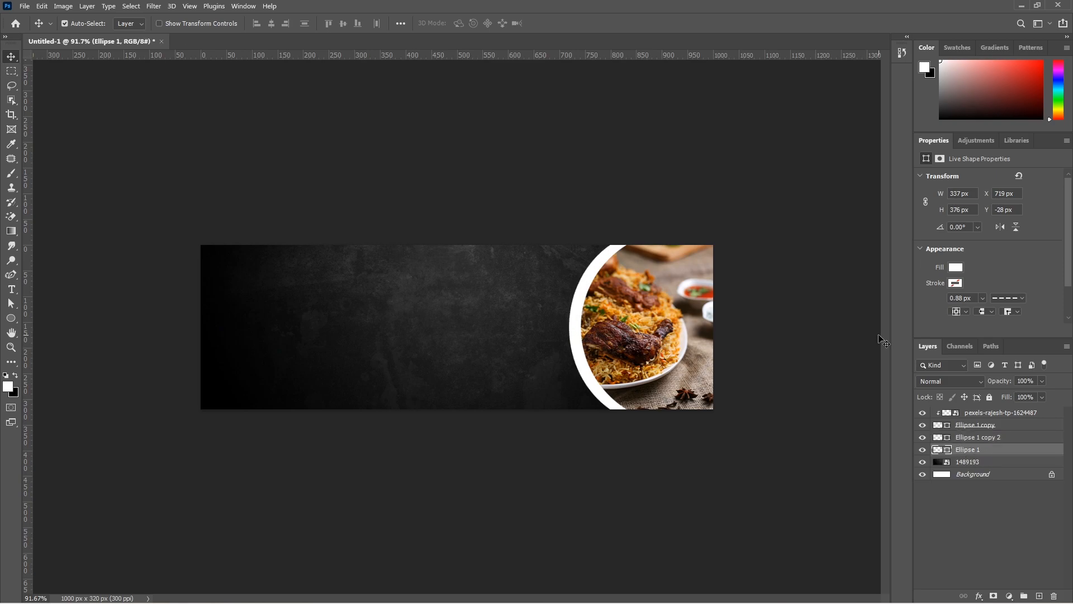
# Remove the fill of Ellipse 1 and give it a yellow stroke
pyautogui.click(955, 268)
pyautogui.click(922, 288)
pyautogui.click(953, 281)
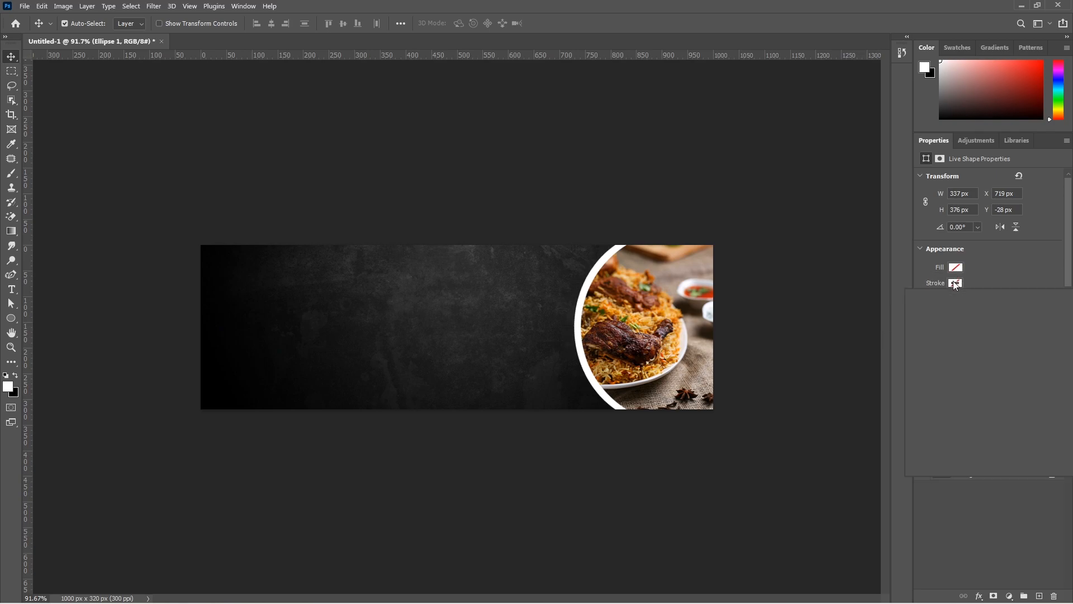
pyautogui.click(938, 339)
pyautogui.click(979, 283)
# Set the stroke of Ellipse 1 to 1.5 px with the dashed line style
pyautogui.moveTo(975, 298); pyautogui.dragTo(924, 297)
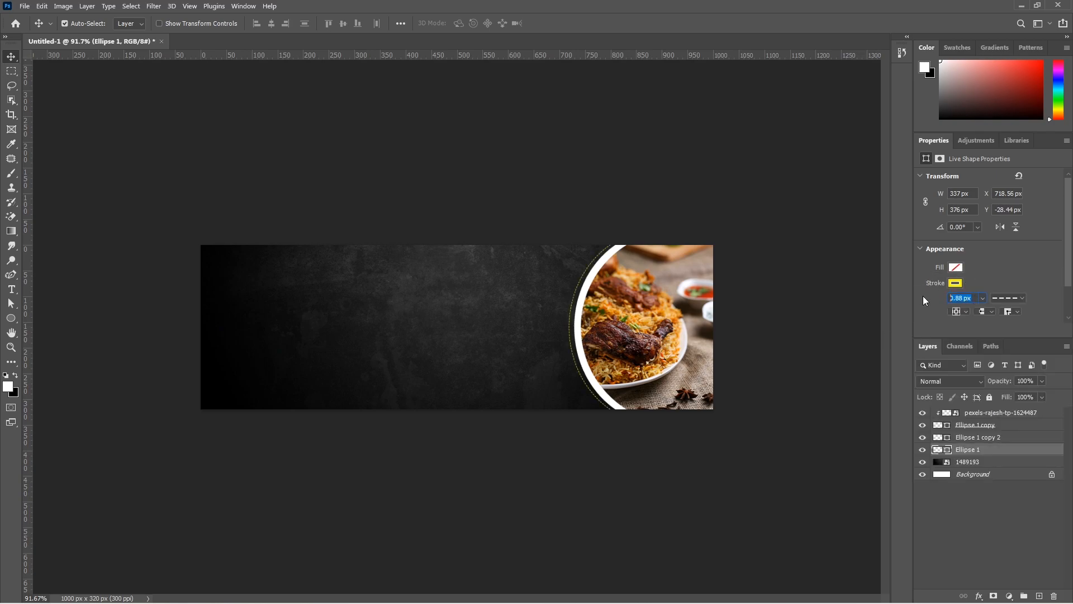
pyautogui.write('1.5')
pyautogui.press('Return')
pyautogui.click(1007, 298)
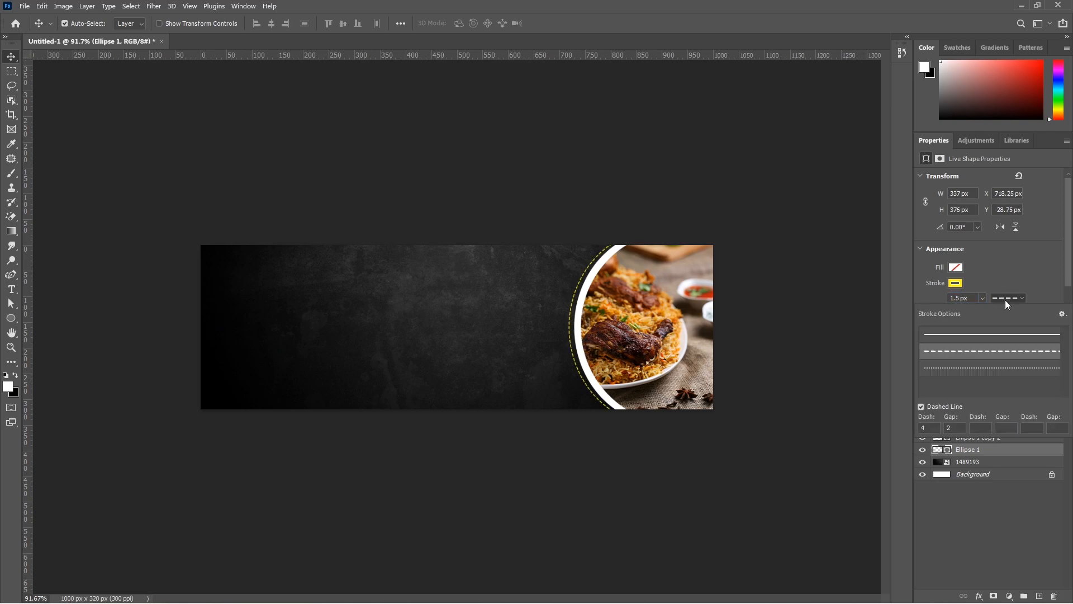
pyautogui.click(962, 352)
pyautogui.click(764, 276)
# Transform the yellow dashed ellipse slightly so its outline follows closely along the white rim
pyautogui.hotkey('ctrl', 't')
pyautogui.hotkey('ctrl', '+')
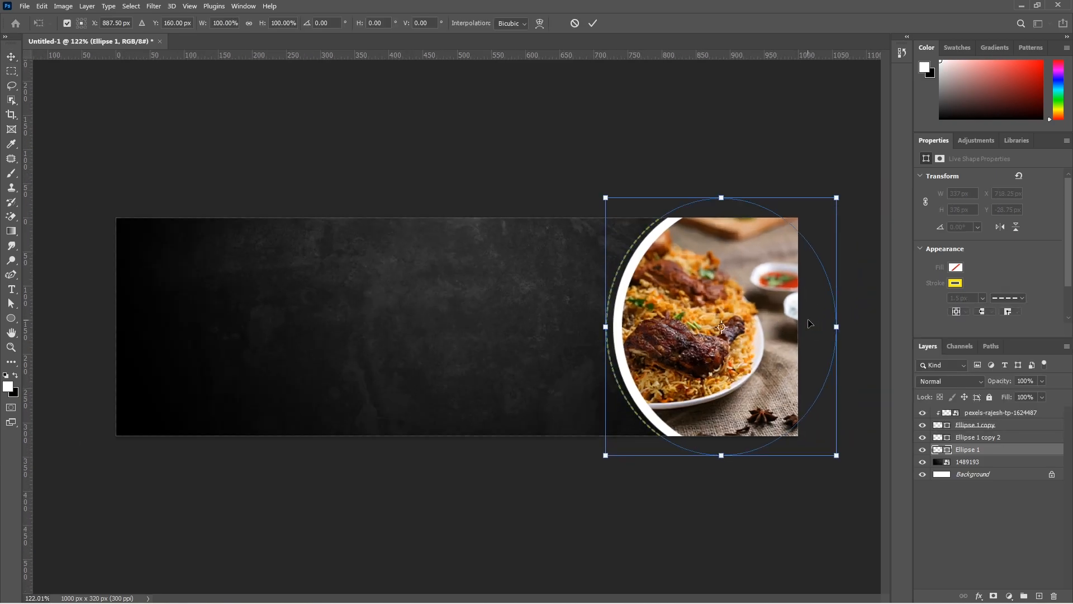
pyautogui.moveTo(838, 326)
pyautogui.mouseDown()
pyautogui.moveTo(854, 327)
pyautogui.moveTo(825, 327)
pyautogui.moveTo(837, 327)
pyautogui.mouseUp()
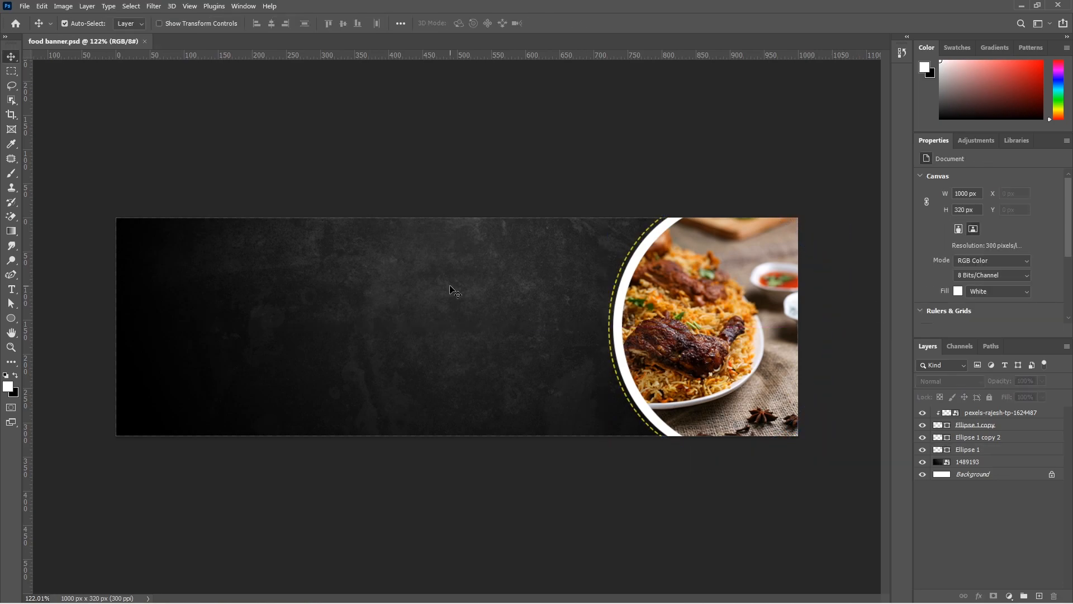
# Choose the Custom Shape tool and pick the round seal shape from Banners and Awards in Legacy Shapes and More
pyautogui.moveTo(11, 318); pyautogui.dragTo(66, 352)
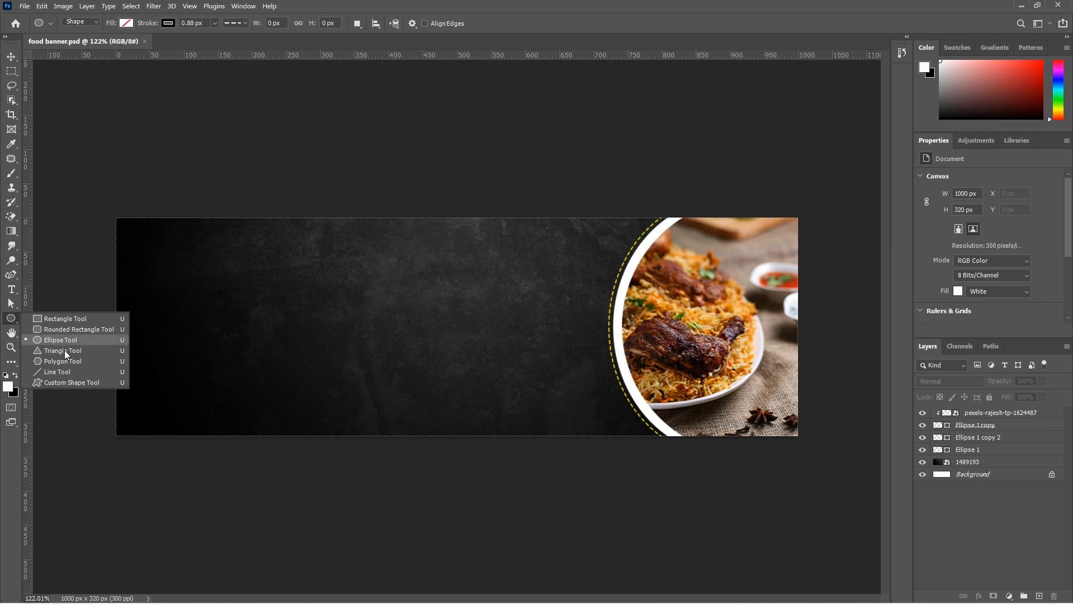
pyautogui.click(68, 381)
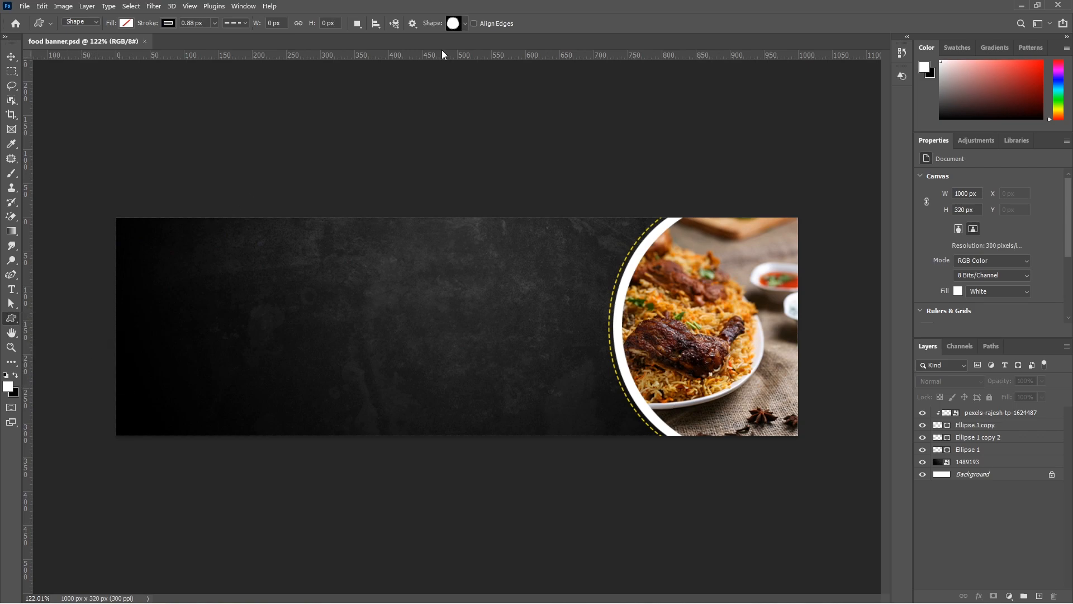
pyautogui.click(465, 23)
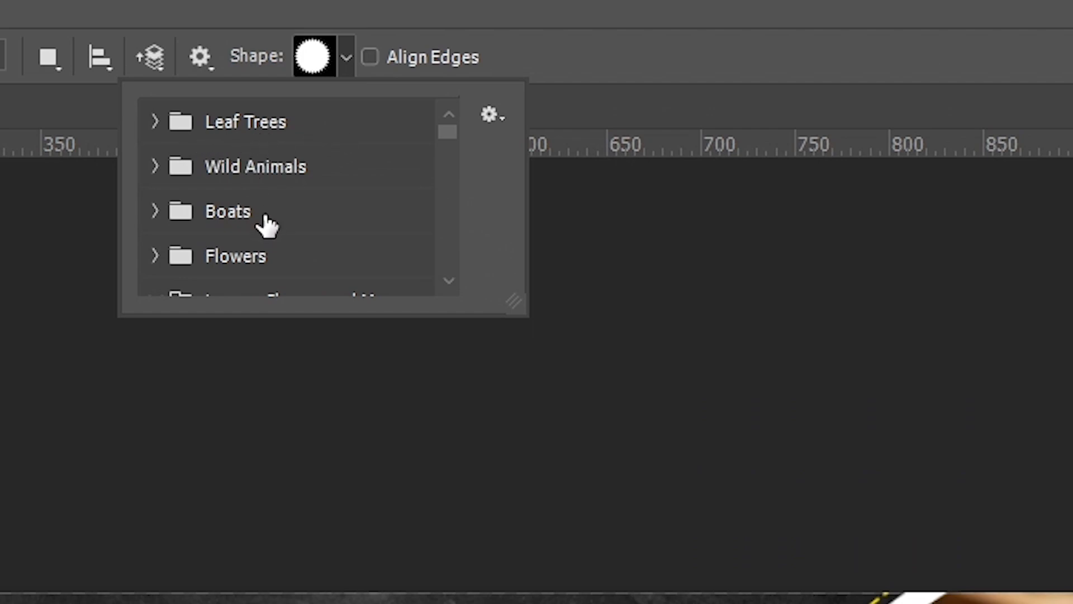
pyautogui.scroll(-1, 328, 227)
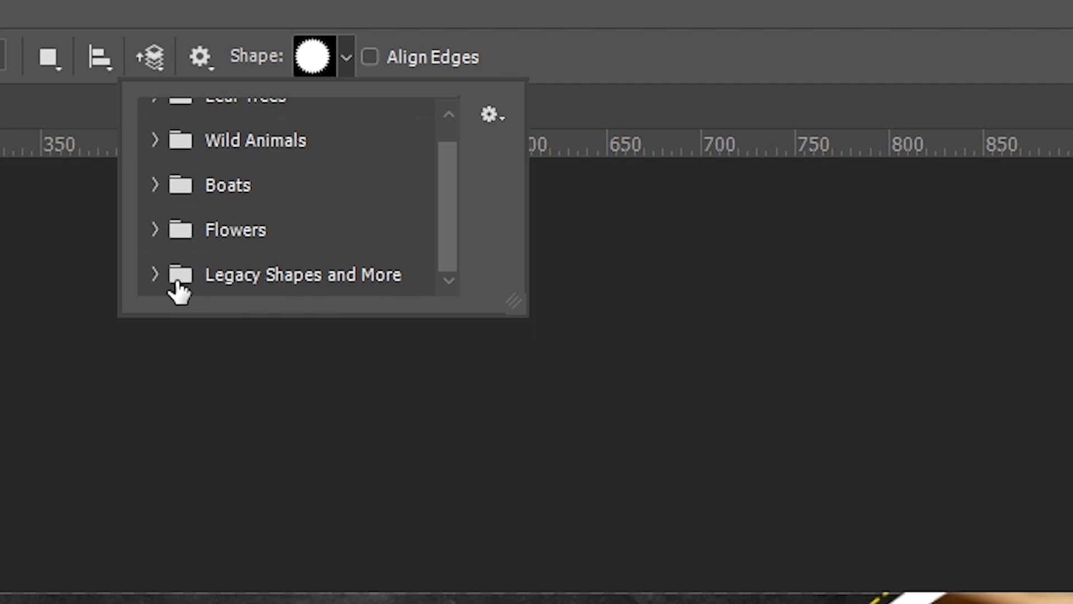
pyautogui.click(156, 275)
pyautogui.scroll(-3, 252, 242)
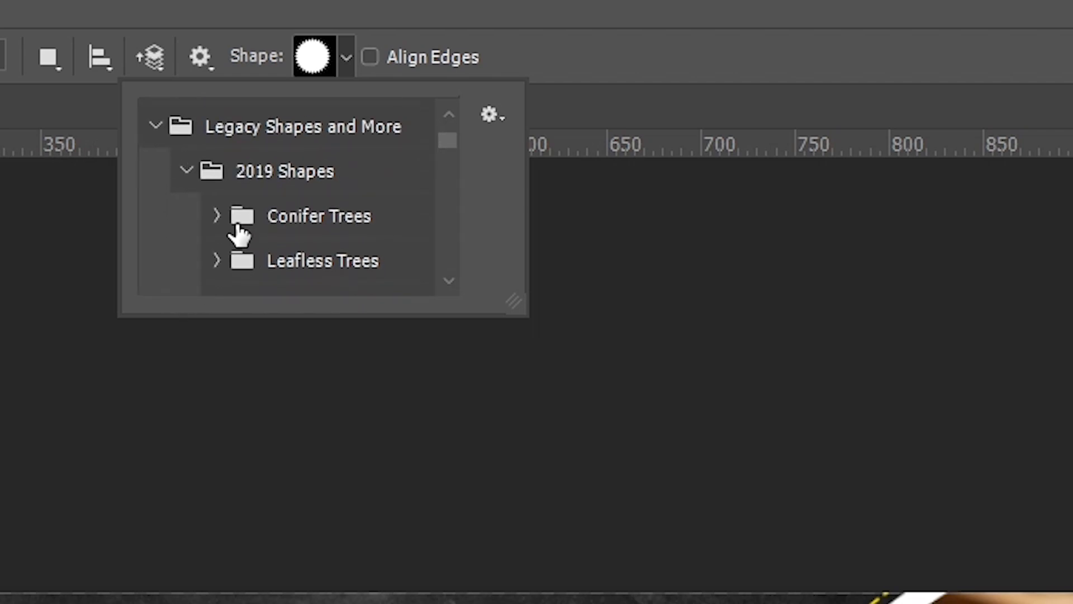
pyautogui.scroll(-5, 282, 211)
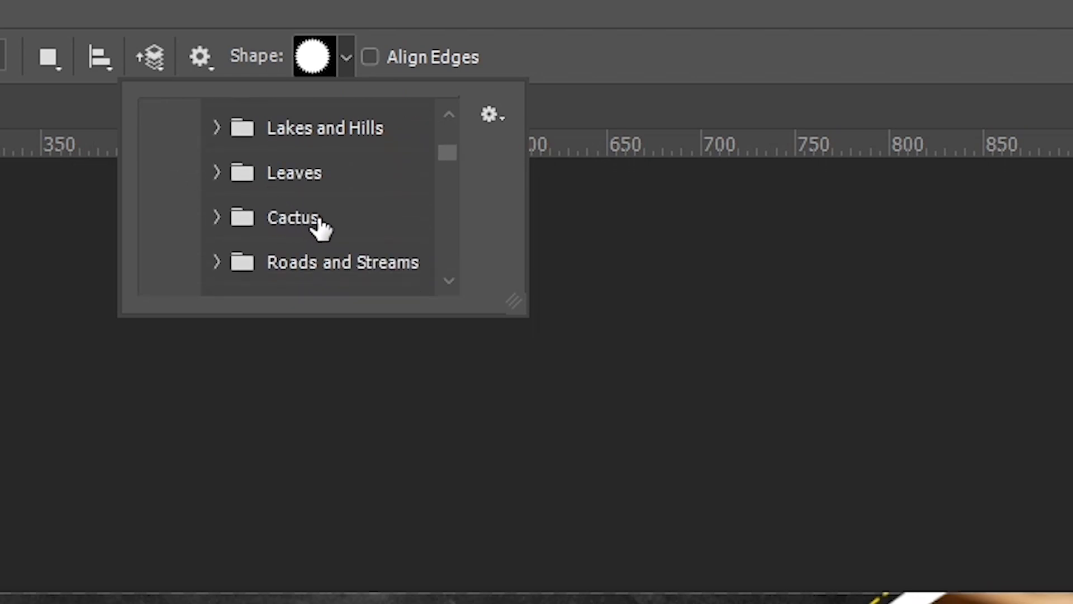
pyautogui.scroll(1, 328, 219)
pyautogui.scroll(-6, 328, 217)
pyautogui.scroll(-11, 328, 212)
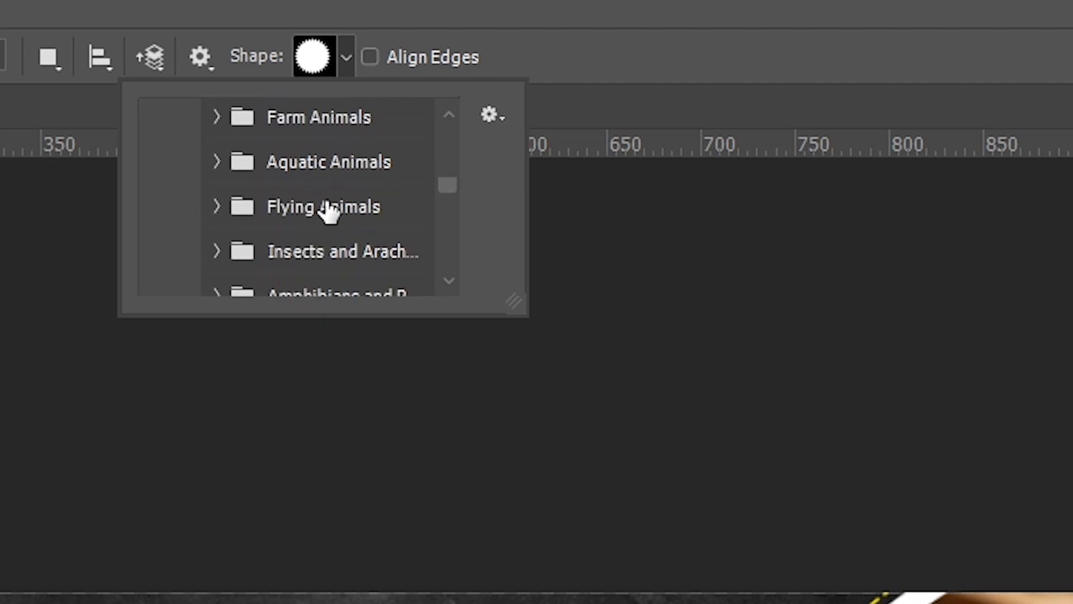
pyautogui.moveTo(445, 197); pyautogui.dragTo(445, 230)
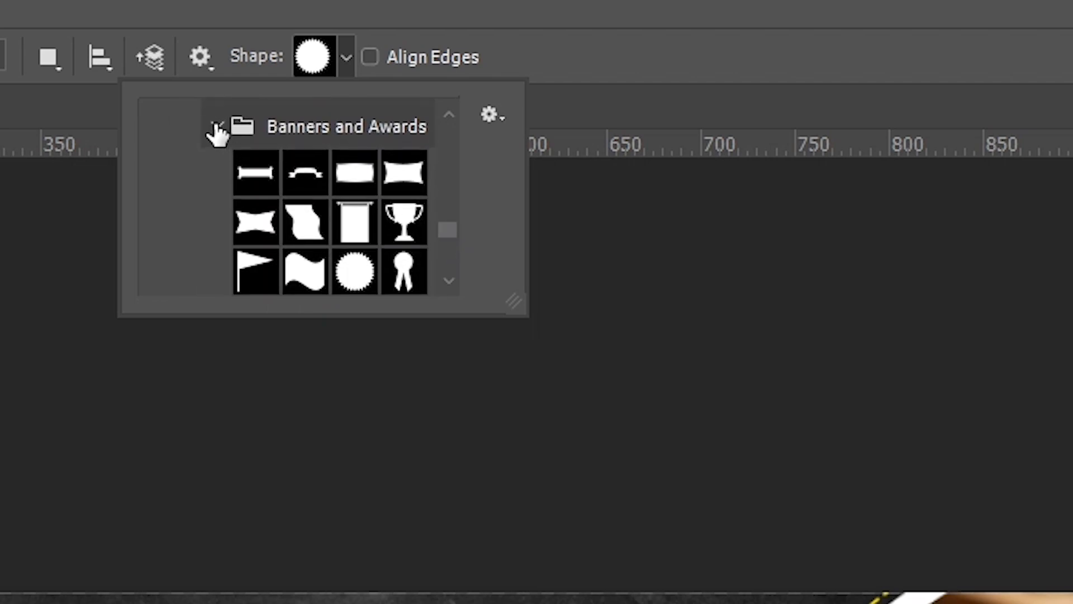
pyautogui.click(354, 272)
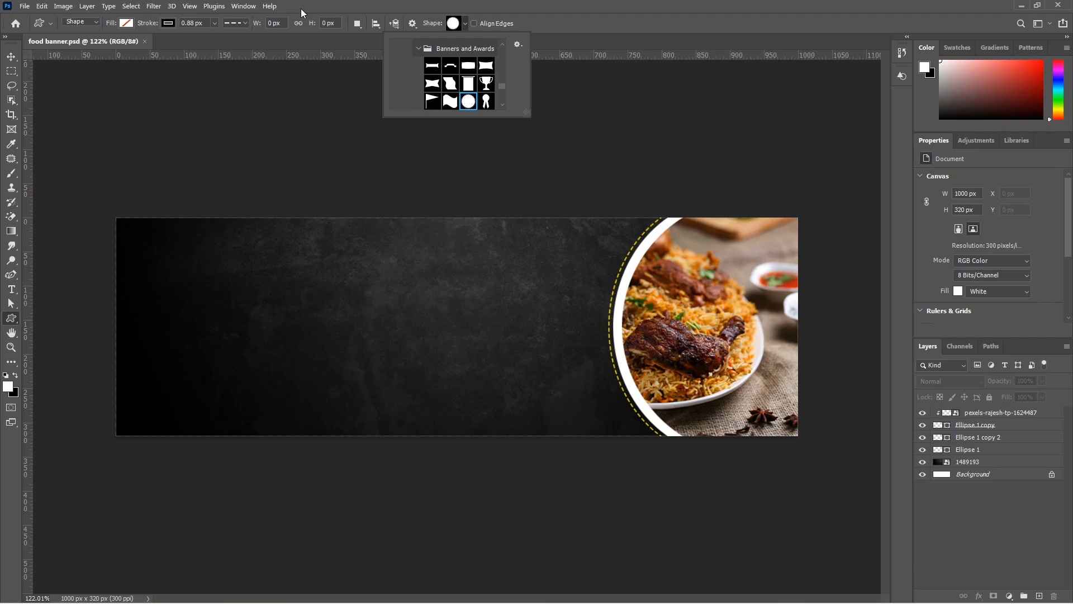
# Show the Shapes panel and load the Legacy Shapes and More set
pyautogui.click(244, 6)
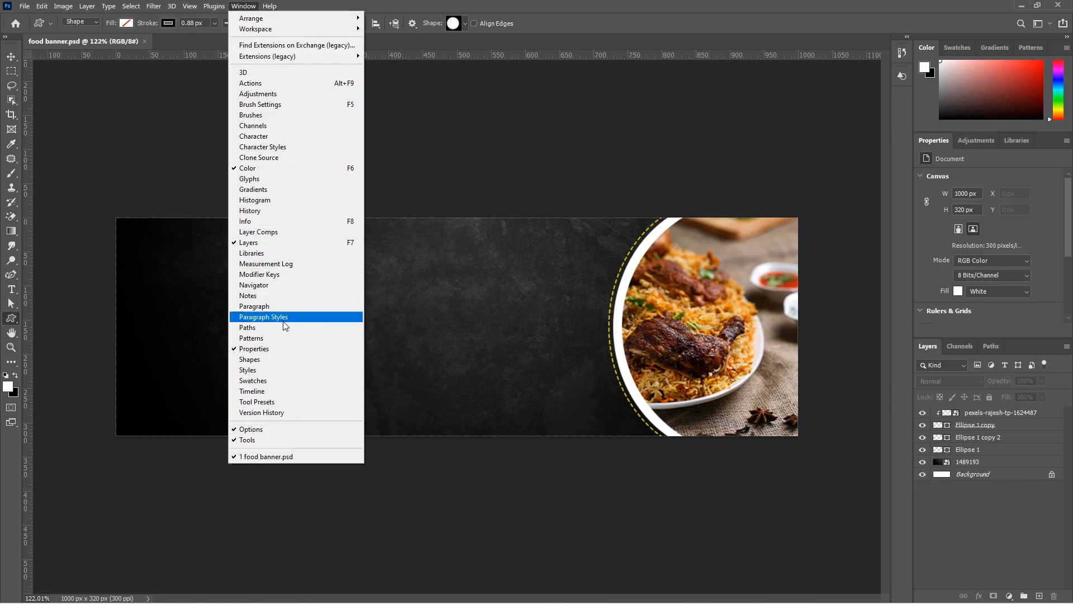
pyautogui.click(279, 358)
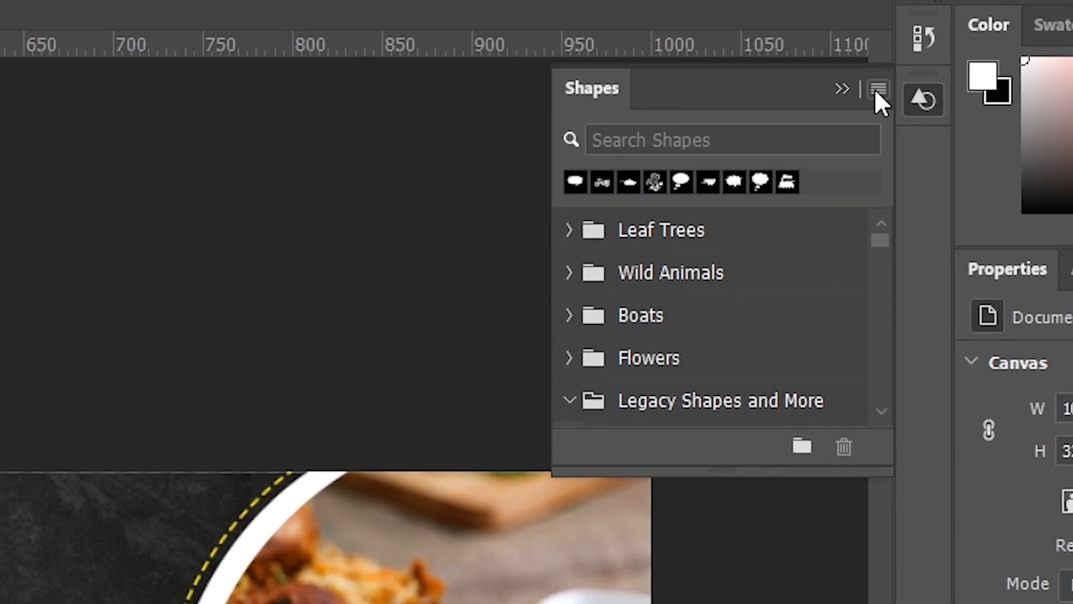
pyautogui.click(877, 93)
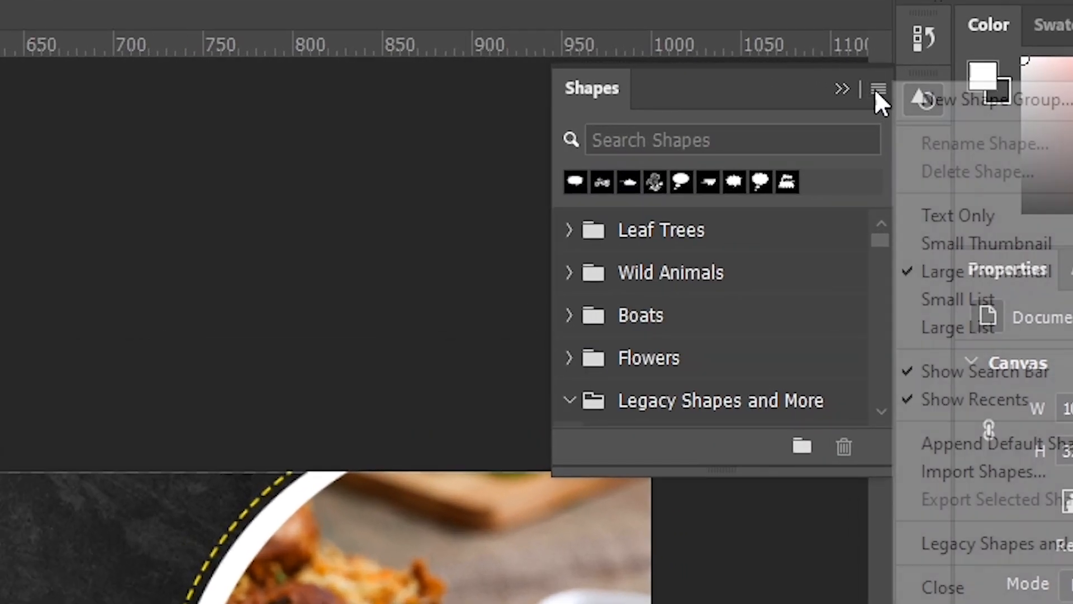
pyautogui.click(993, 541)
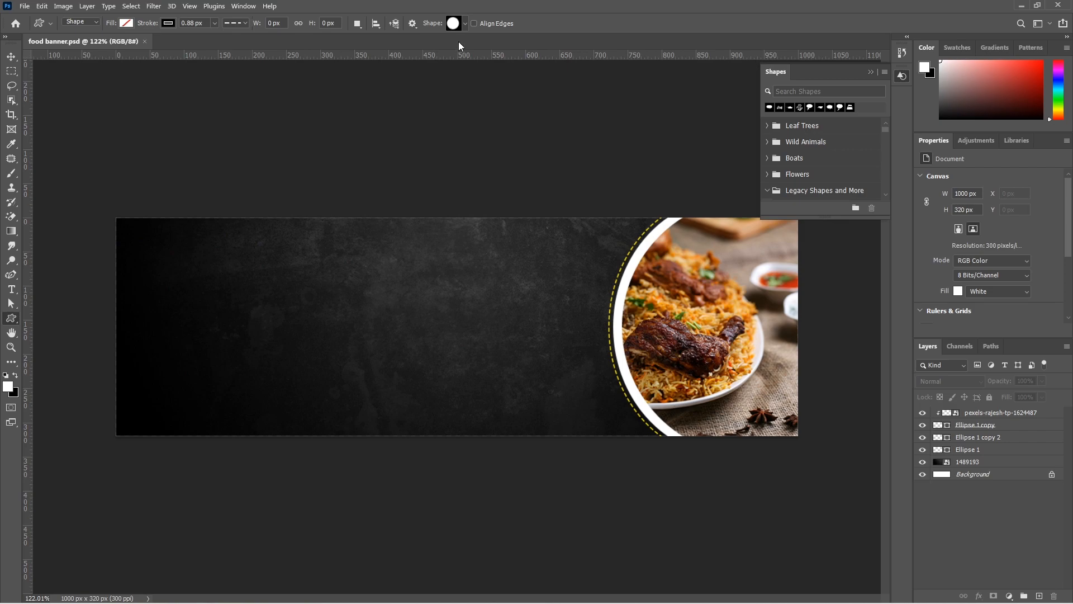
# Draw a round seal shape of about 140 × 140 px over the white rim at the food photo's left edge
pyautogui.click(464, 26)
pyautogui.moveTo(503, 93)
pyautogui.mouseDown()
pyautogui.moveTo(502, 59)
pyautogui.moveTo(501, 85)
pyautogui.mouseUp()
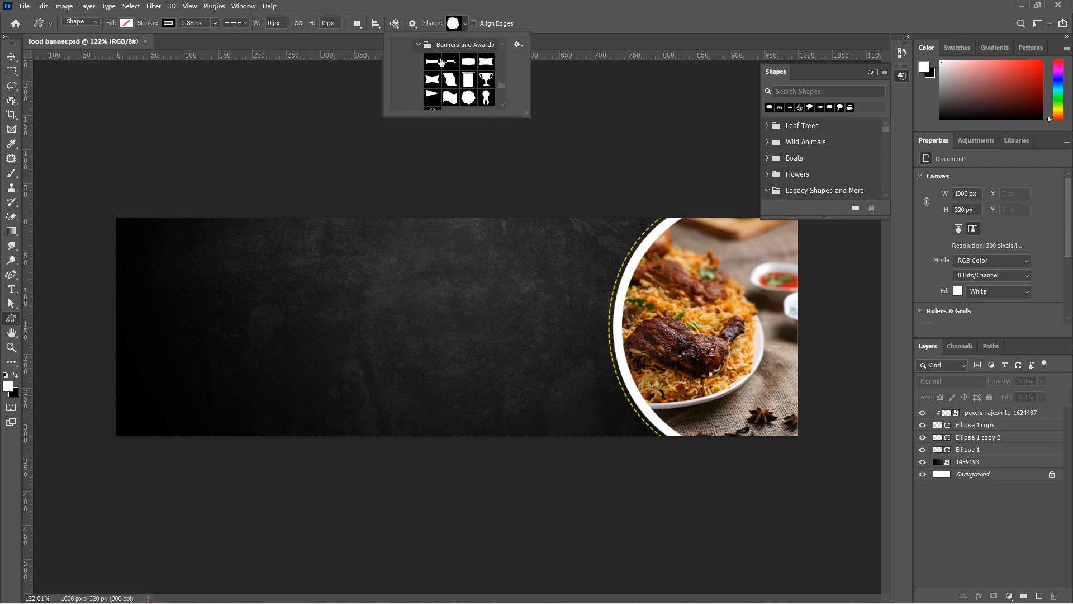
pyautogui.click(469, 98)
pyautogui.click(464, 24)
pyautogui.moveTo(570, 252); pyautogui.dragTo(665, 347)
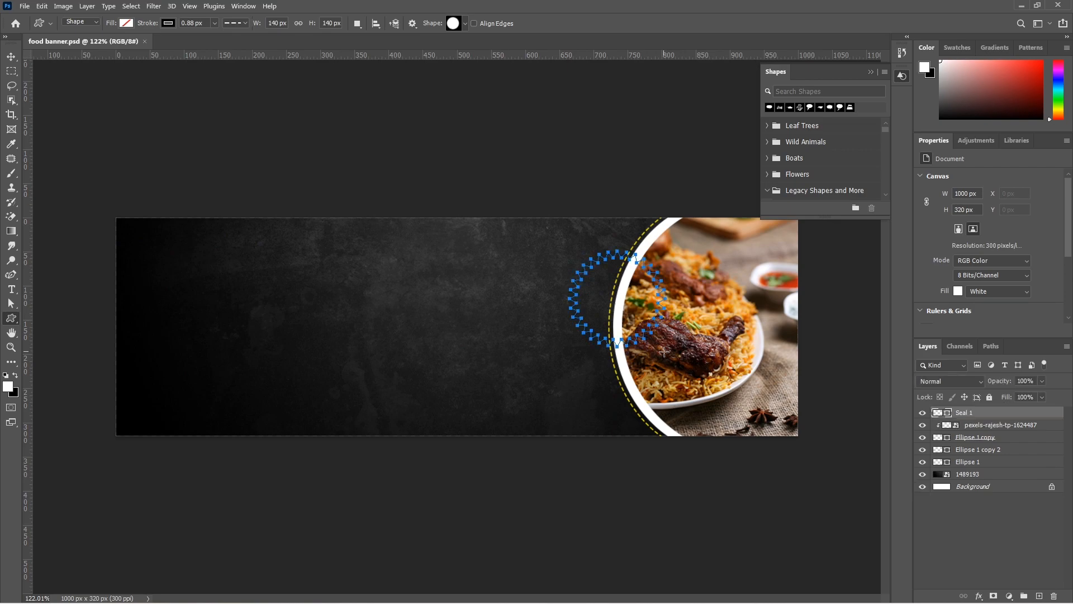
# Give the seal shape a red fill and a white stroke
pyautogui.click(127, 24)
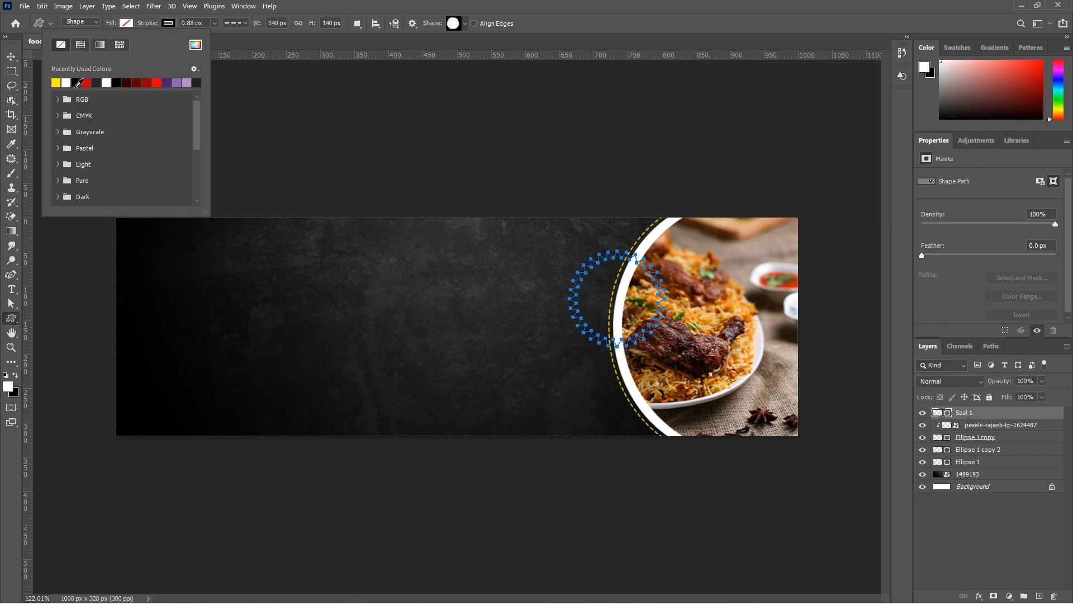
pyautogui.click(87, 82)
pyautogui.click(128, 25)
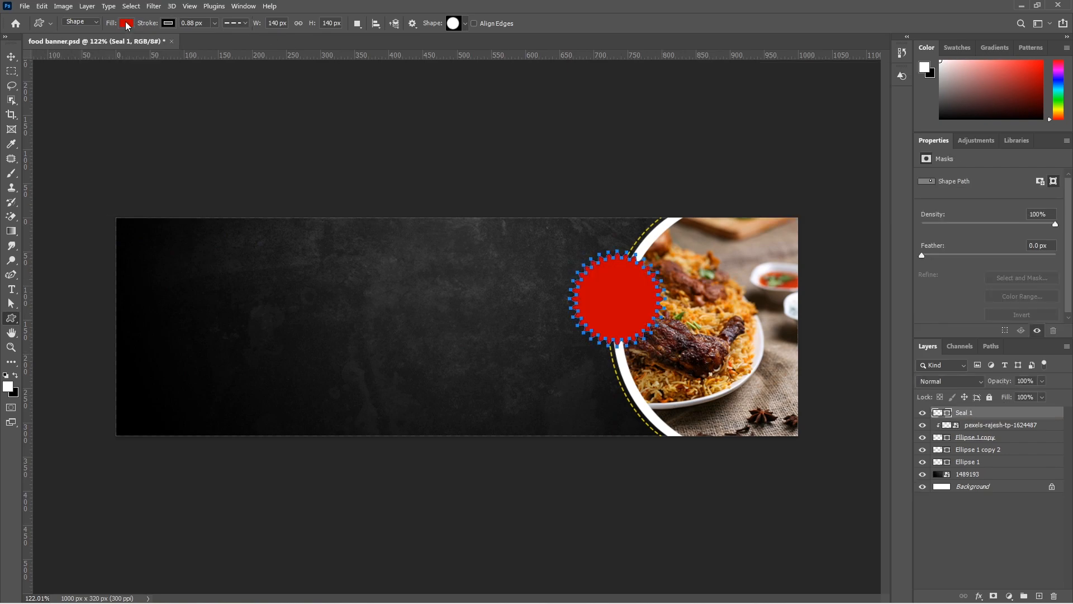
pyautogui.click(169, 23)
pyautogui.click(118, 80)
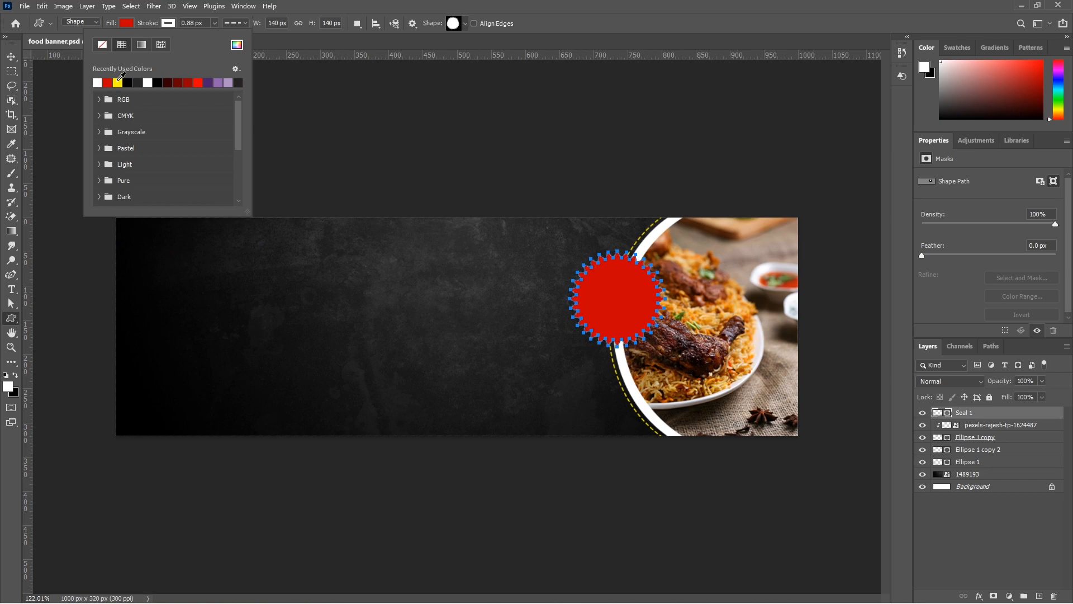
# Set the seal's stroke to 1.5 px with the solid line style
pyautogui.click(201, 25)
pyautogui.write('1')
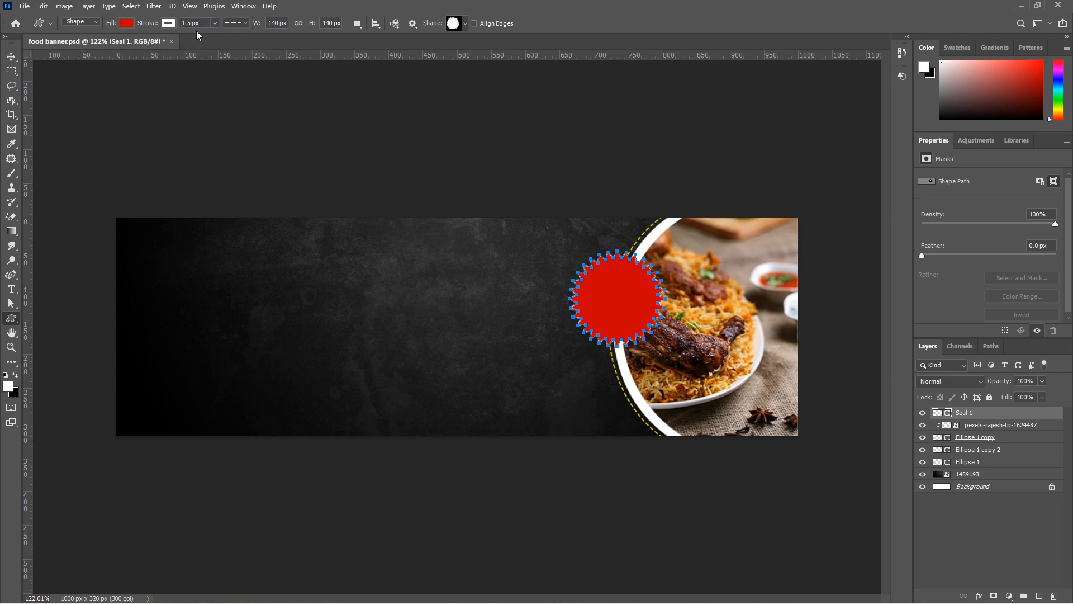
pyautogui.click(239, 25)
pyautogui.click(233, 60)
# Scale the red seal down slightly and reposition it over the photo's white rim
pyautogui.hotkey('ctrl', 't')
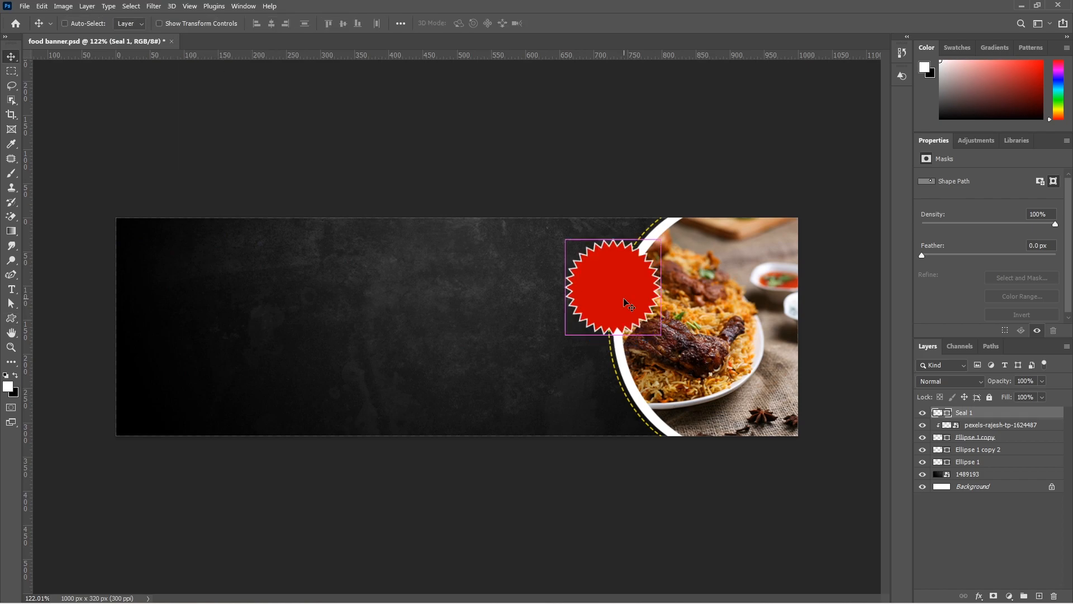
pyautogui.moveTo(566, 335); pyautogui.dragTo(576, 325)
pyautogui.moveTo(652, 307); pyautogui.dragTo(646, 300)
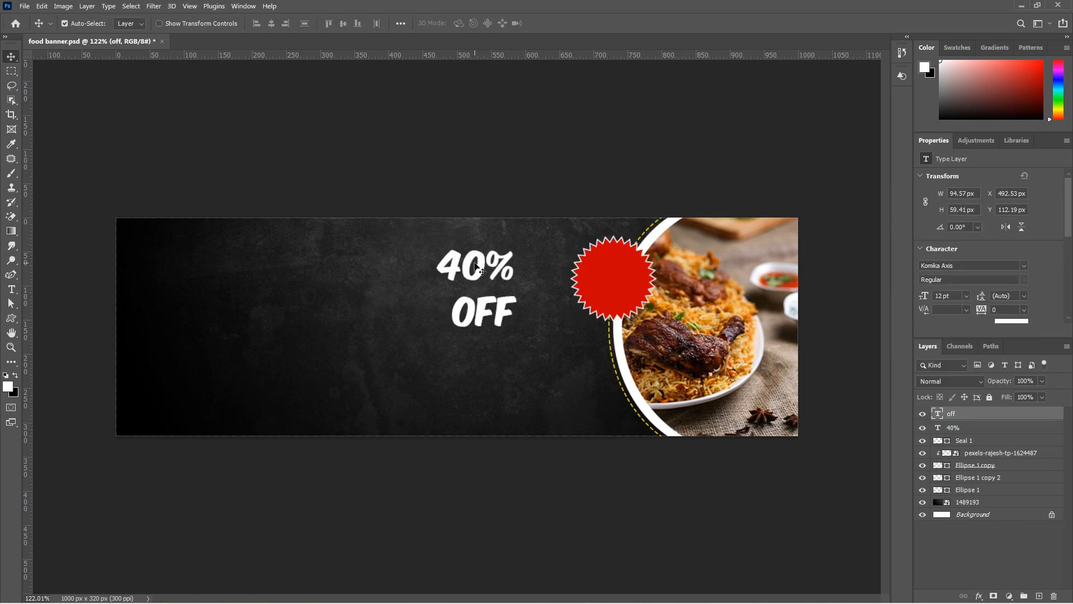
# Recolour the 40% text with the CMYK yellow swatch
pyautogui.doubleClick(479, 267)
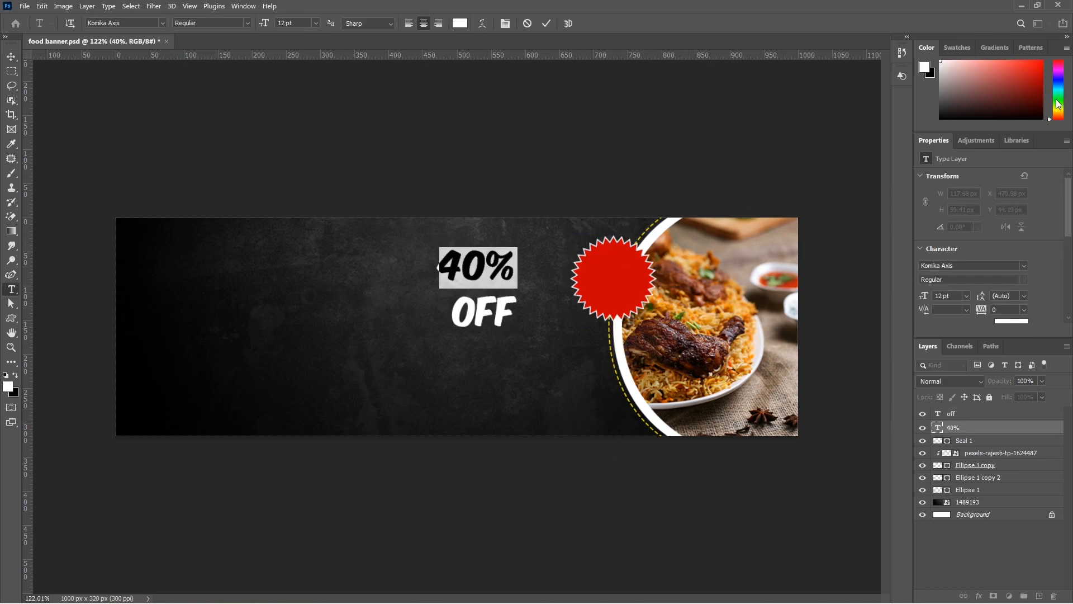
pyautogui.click(958, 48)
pyautogui.click(951, 151)
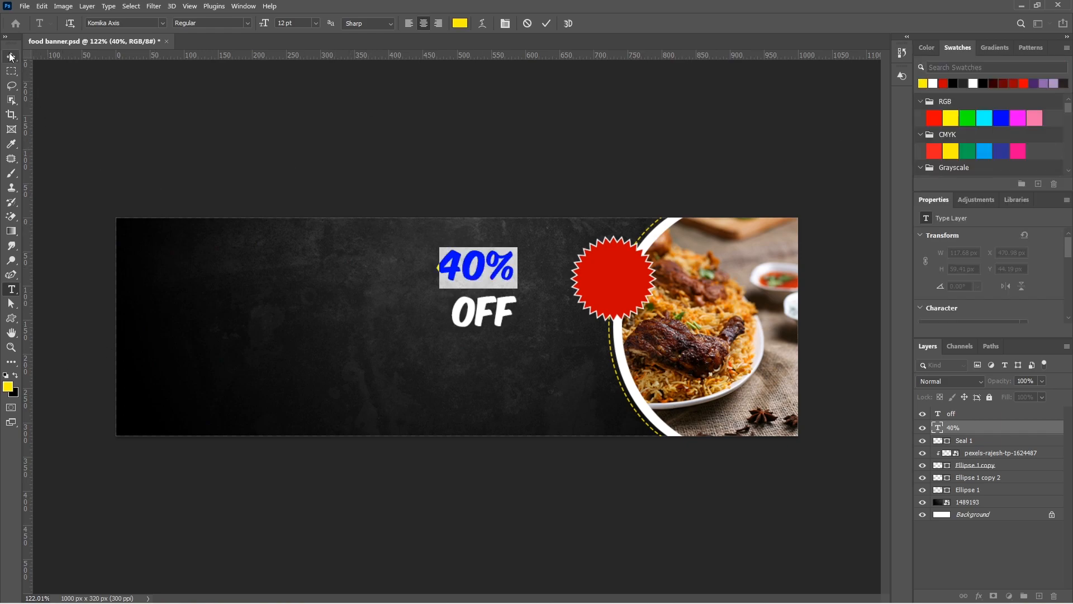
# Make the percent sign of the 40% text superscript and move the text onto the red seal
pyautogui.click(488, 267)
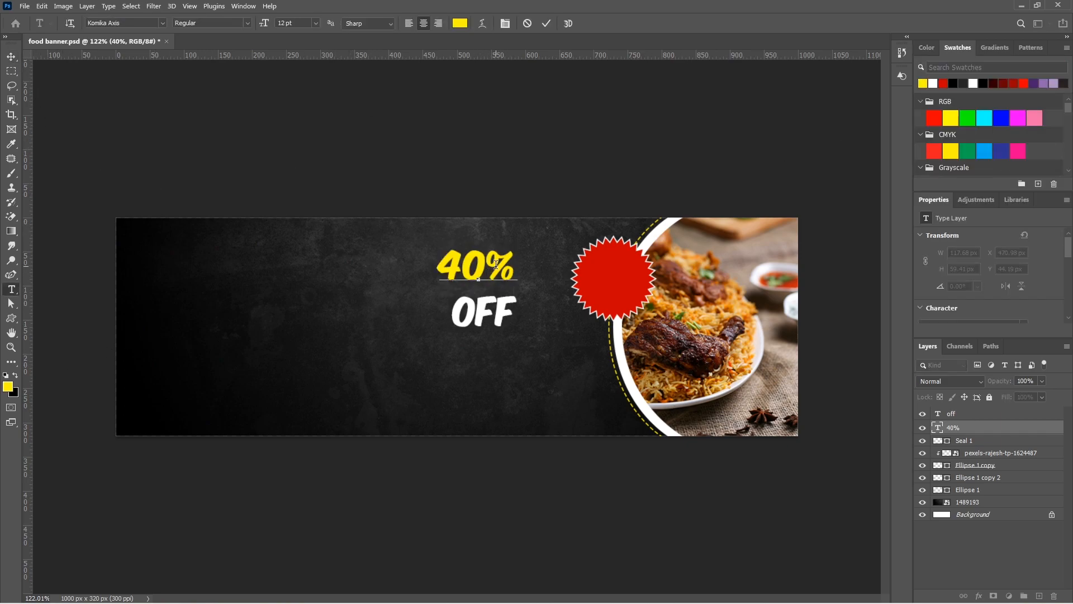
pyautogui.moveTo(488, 269); pyautogui.dragTo(521, 269)
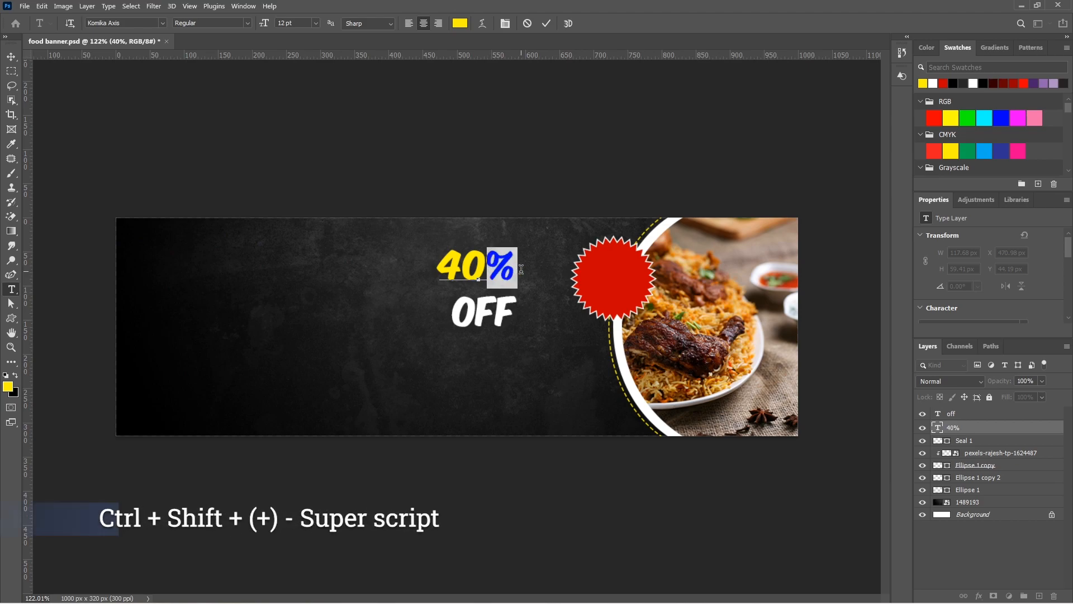
pyautogui.hotkey('ctrl', 'shift', '+')
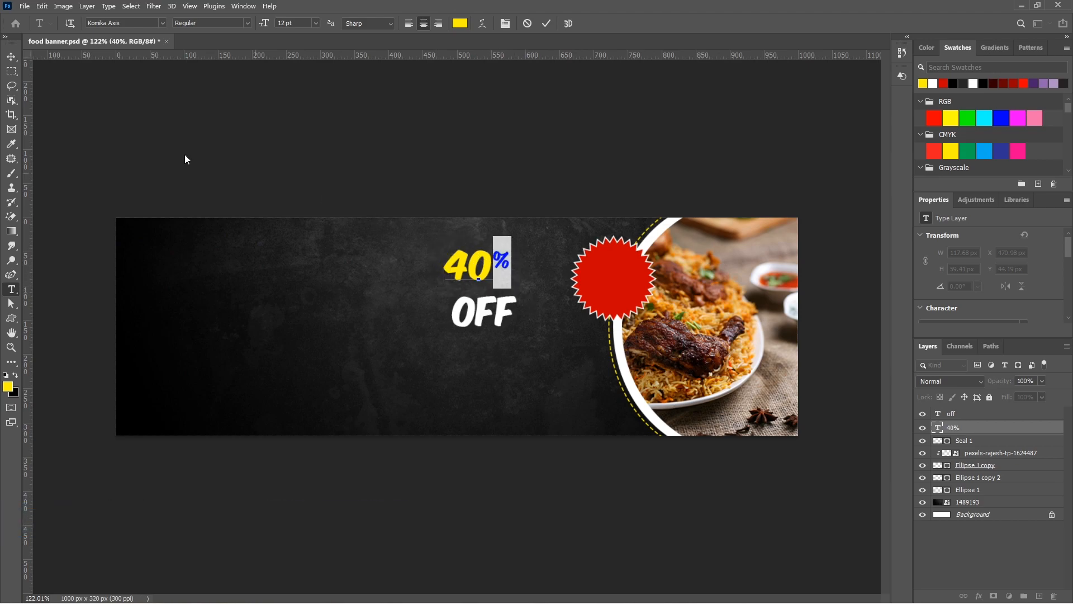
pyautogui.click(11, 56)
pyautogui.moveTo(470, 260); pyautogui.dragTo(617, 272)
# Scale the OFF text down to about 55% and place it on the red seal beneath the 40% text
pyautogui.click(484, 311)
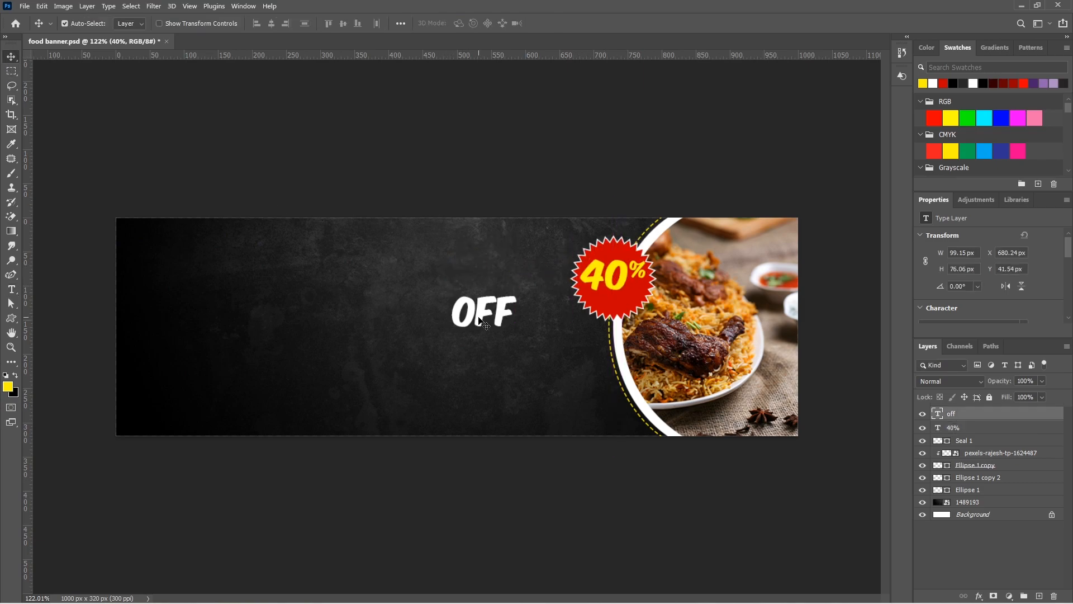
pyautogui.hotkey('ctrl', 't')
pyautogui.moveTo(517, 334); pyautogui.dragTo(626, 303)
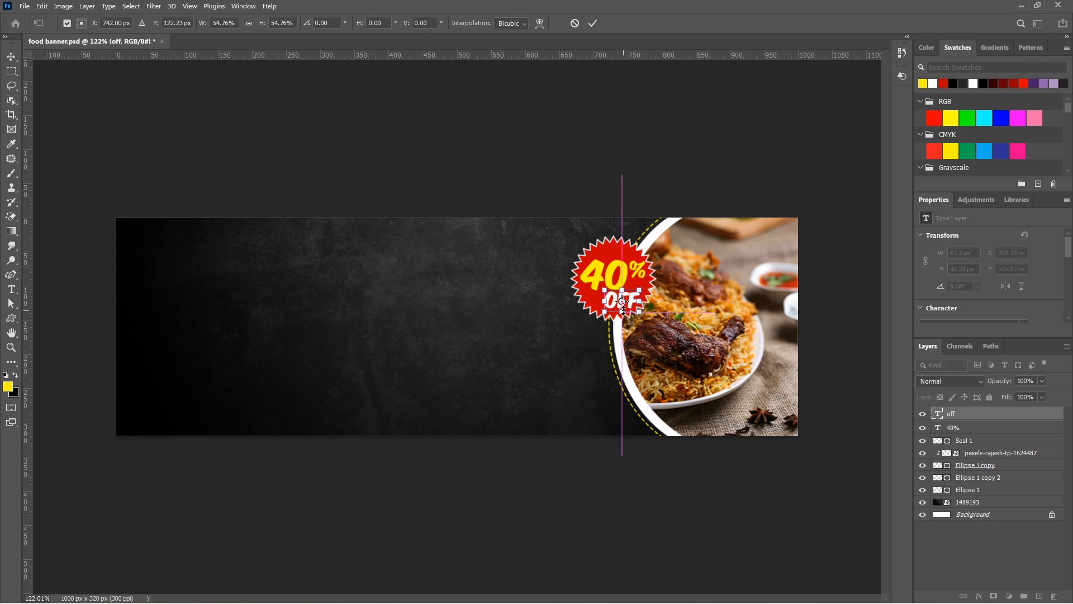
pyautogui.scroll(5, 625, 303)
pyautogui.moveTo(674, 279); pyautogui.dragTo(665, 278)
pyautogui.press('Return')
# Nudge the discount badge artwork up and slightly left to fine-tune its alignment
pyautogui.click(661, 257)
pyautogui.press('Up')
pyautogui.press('Up')
pyautogui.press('Up')
pyautogui.press('Left')
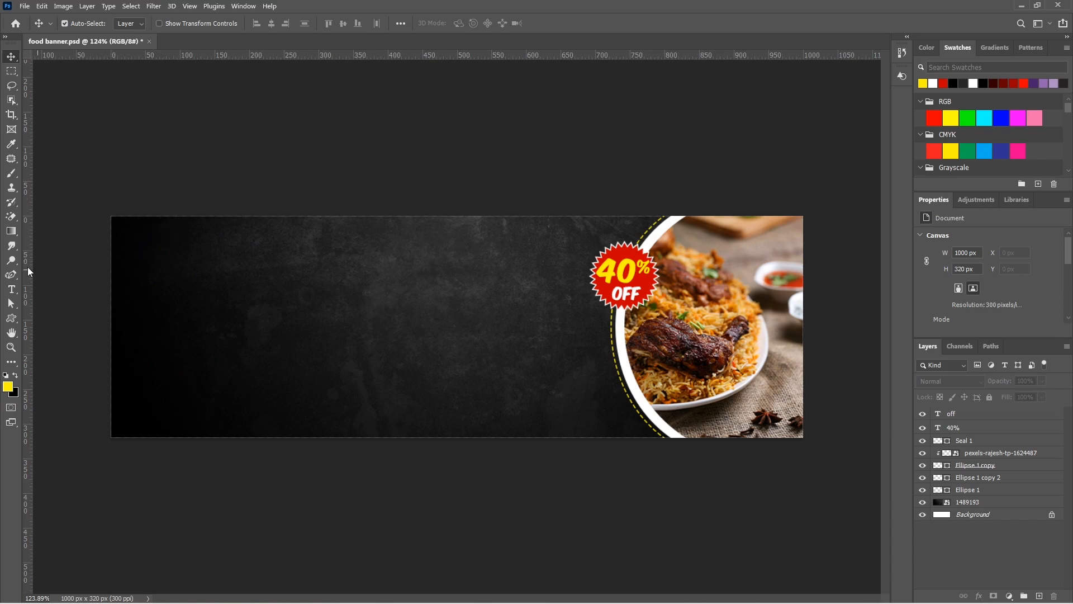
# Draw a closed wavy path around the banner's top-left corner with the Curvature Pen tool
pyautogui.click(11, 275)
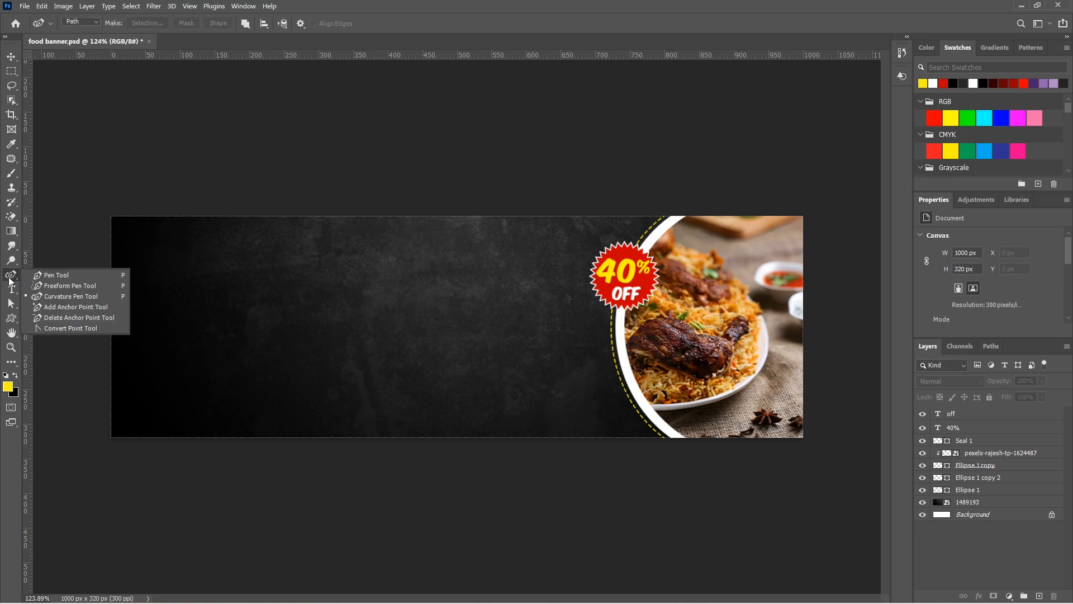
pyautogui.click(67, 297)
pyautogui.click(99, 277)
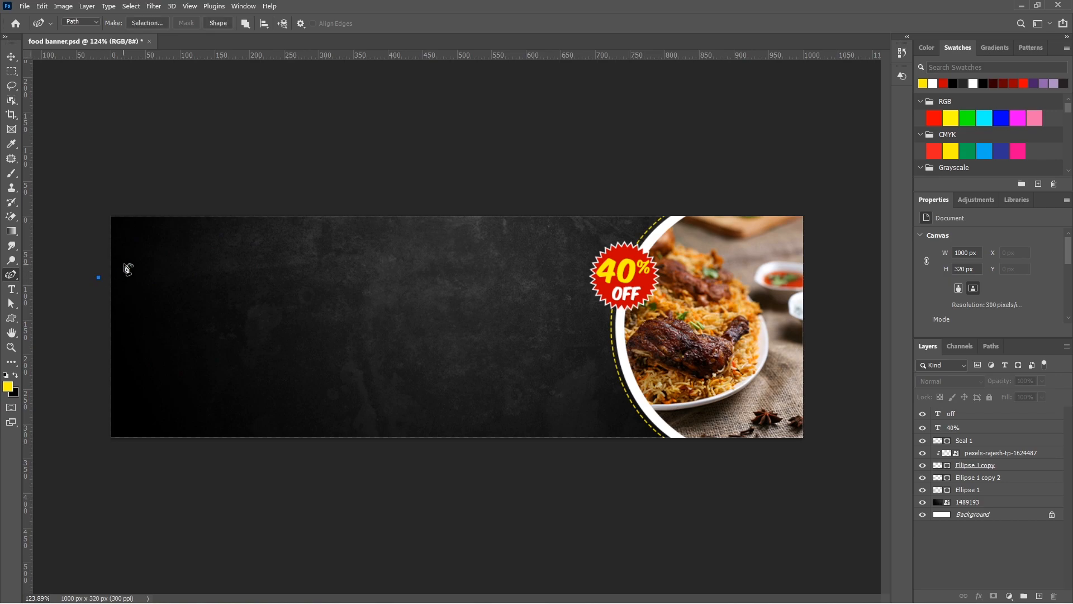
pyautogui.click(134, 261)
pyautogui.click(144, 240)
pyautogui.click(167, 229)
pyautogui.click(90, 189)
pyautogui.click(99, 277)
# Add a new layer above the OFF text, convert the corner path to a selection and fill it with the yellow foreground colour
pyautogui.click(999, 414)
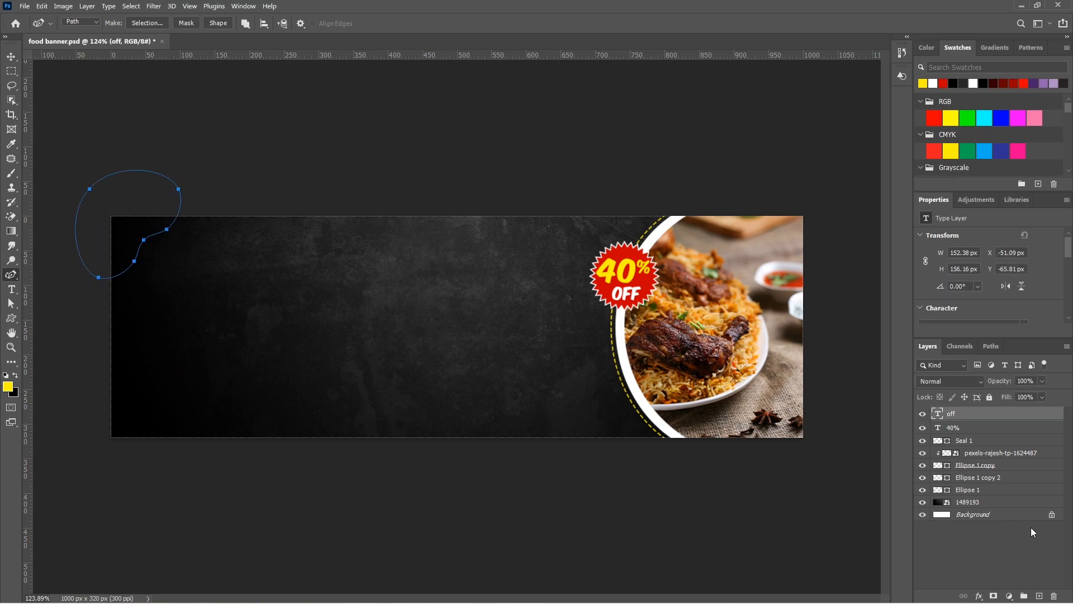
pyautogui.click(1041, 594)
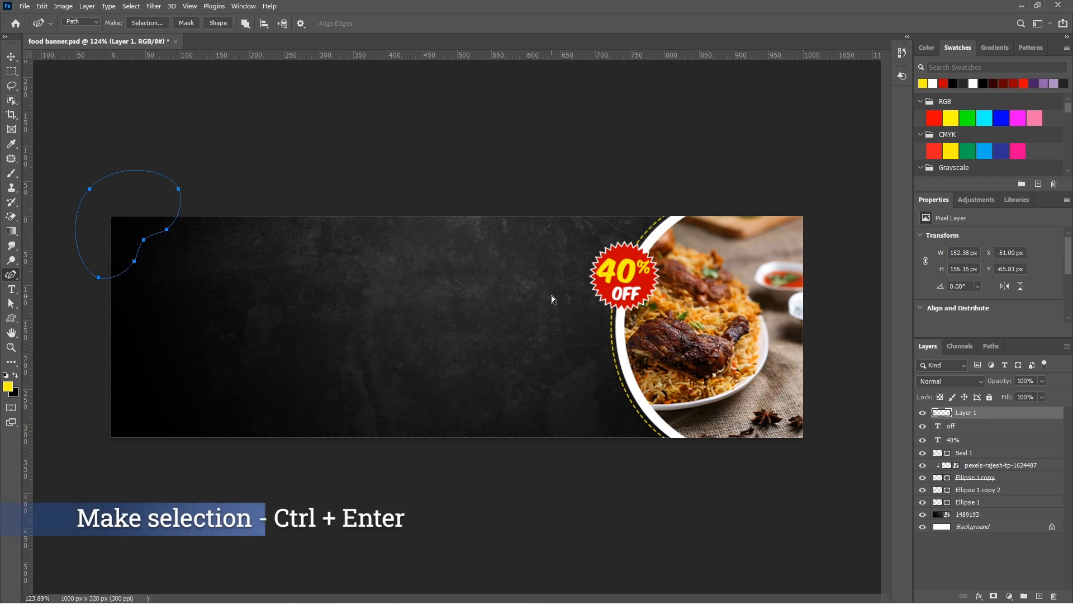
pyautogui.hotkey('ctrl', 'Return')
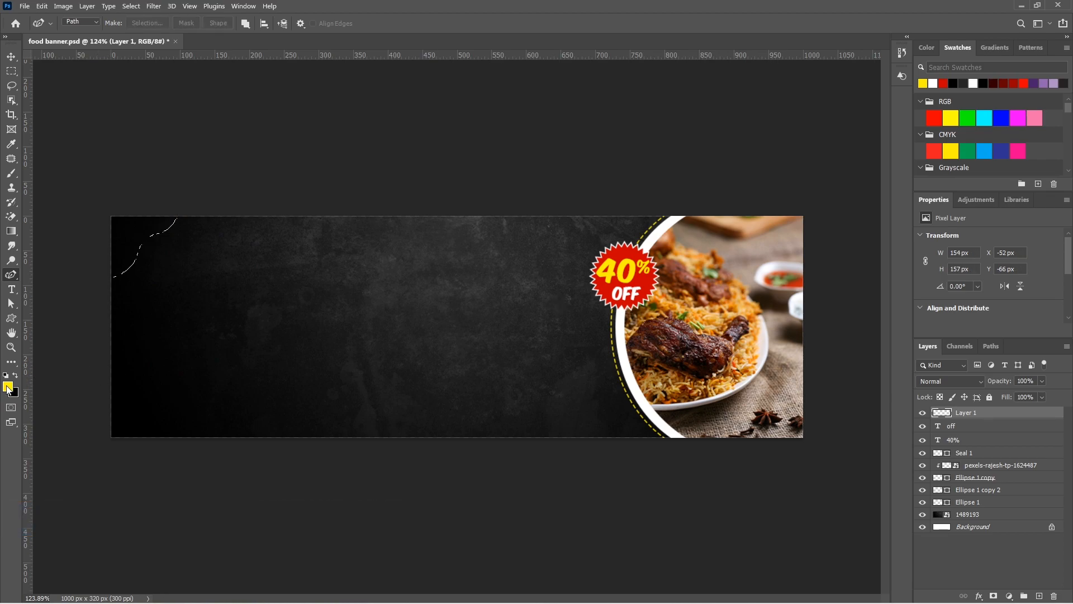
pyautogui.hotkey('alt', 'BackSpace')
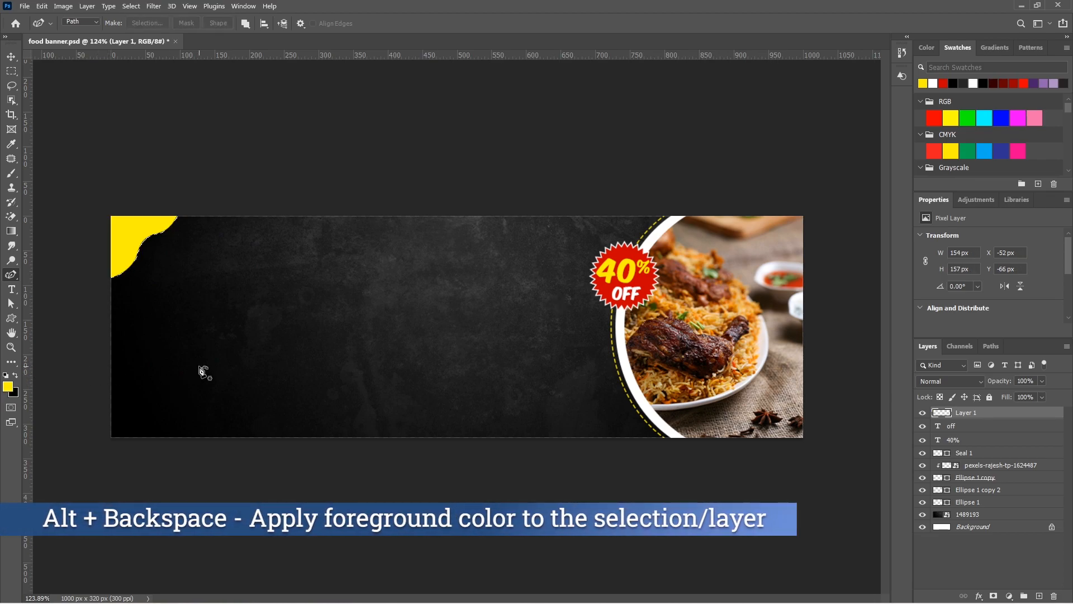
# Deselect the yellow corner shape and scale it up slightly from the banner's top-left corner
pyautogui.click(11, 56)
pyautogui.hotkey('ctrl', 'd')
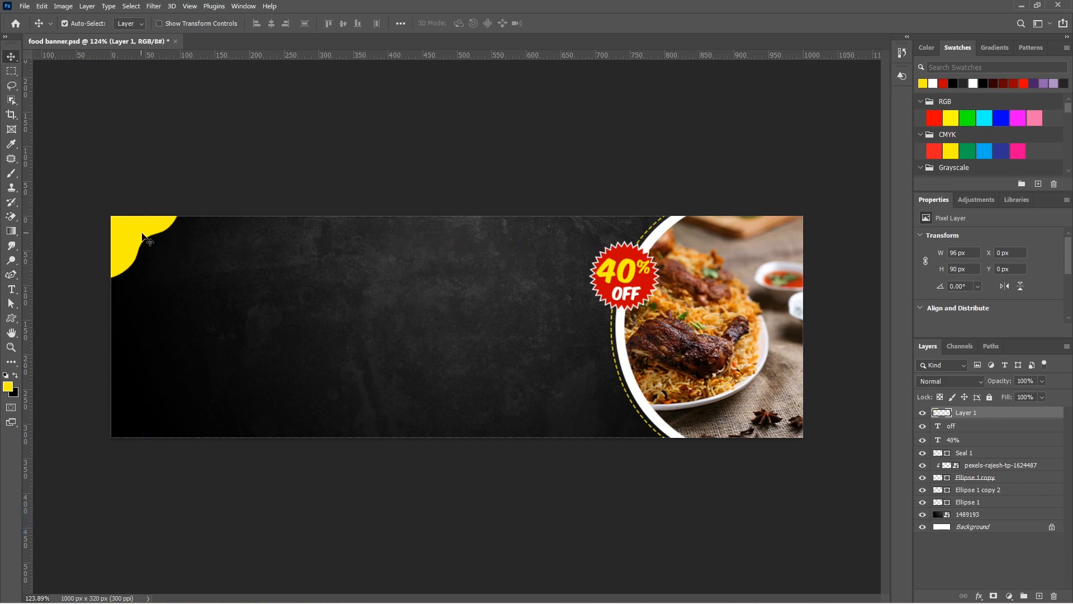
pyautogui.hotkey('ctrl', 't')
pyautogui.moveTo(178, 277); pyautogui.dragTo(192, 295)
pyautogui.press('Return')
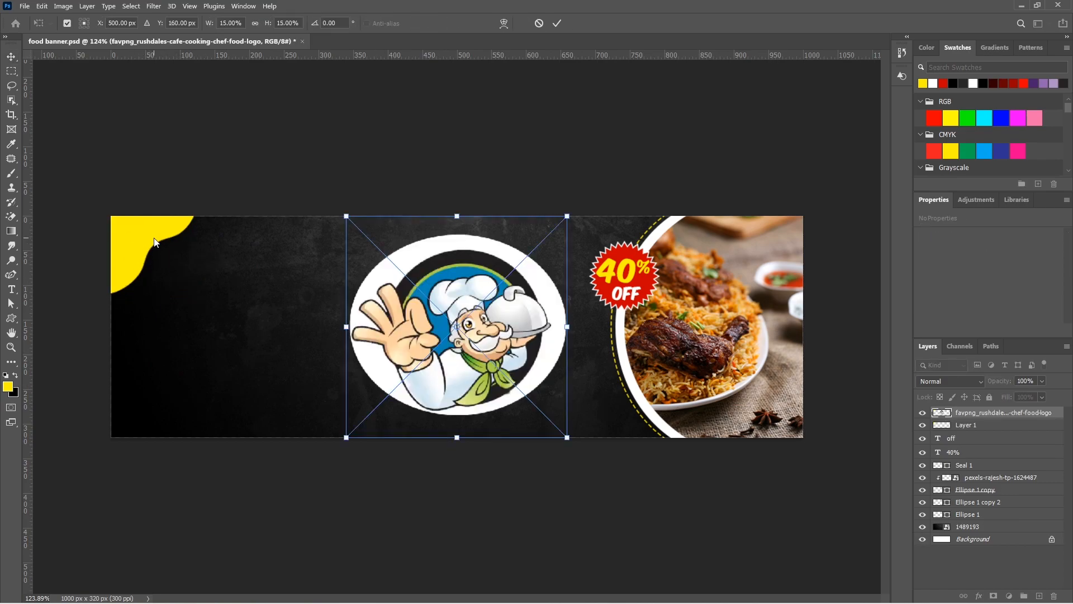
# Shrink the chef logo to fit over the yellow corner and give it a drop shadow with adjusted distance, spread and size
pyautogui.moveTo(568, 438); pyautogui.dragTo(174, 264)
pyautogui.press('Return')
pyautogui.click(979, 596)
pyautogui.click(990, 578)
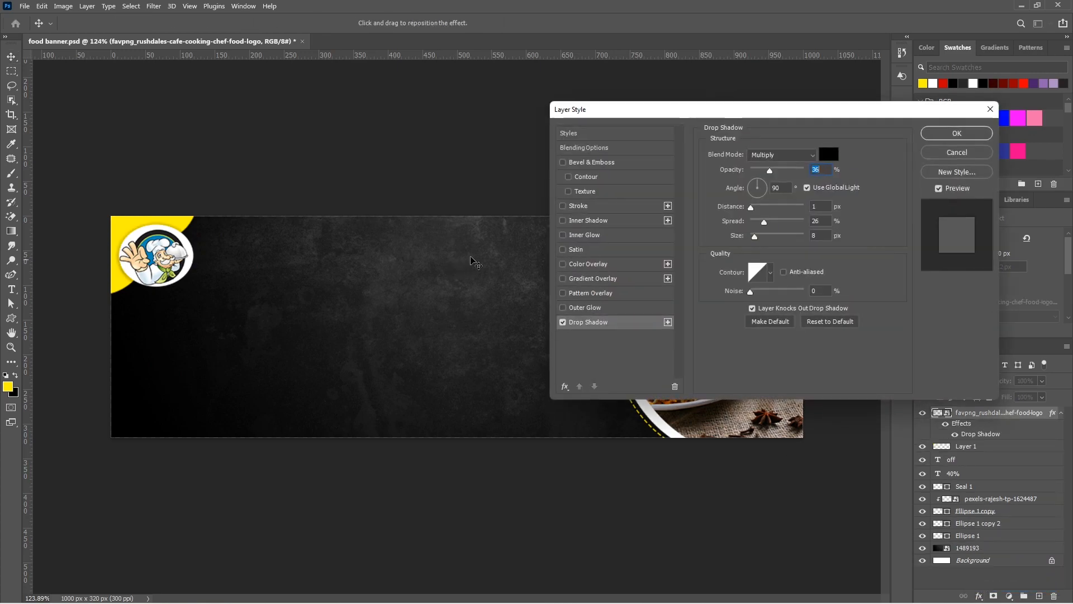
pyautogui.moveTo(751, 208); pyautogui.dragTo(756, 209)
pyautogui.moveTo(755, 238); pyautogui.dragTo(758, 238)
pyautogui.moveTo(764, 223)
pyautogui.mouseDown()
pyautogui.moveTo(752, 209)
pyautogui.moveTo(756, 240)
pyautogui.mouseUp()
pyautogui.click(957, 133)
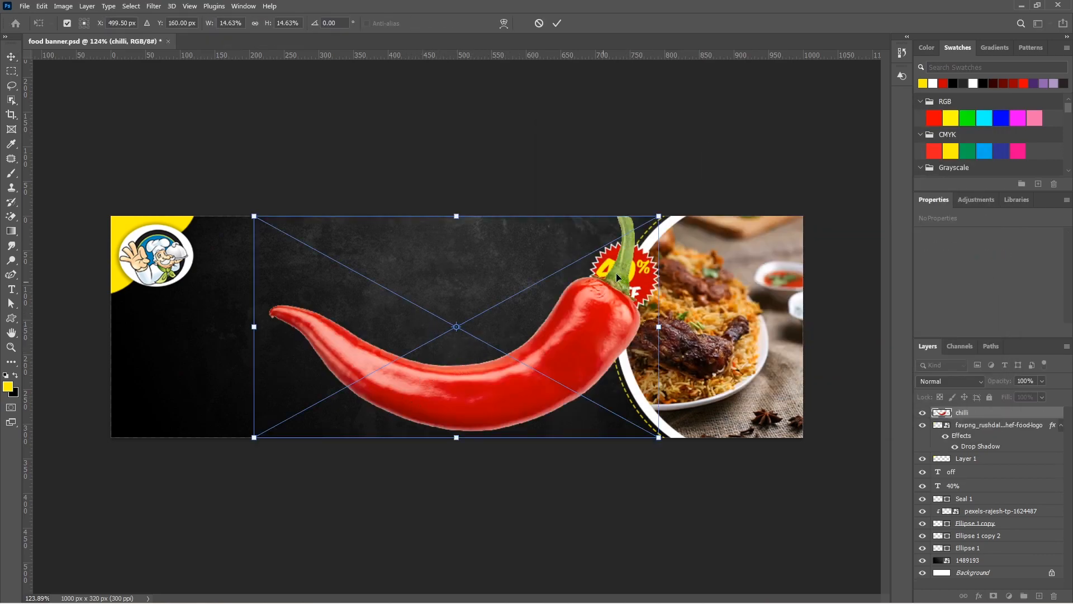
# Scale the chilli image down, place it partly off the banner's left edge below the logo and rotate it upright
pyautogui.moveTo(660, 216); pyautogui.dragTo(444, 334)
pyautogui.moveTo(452, 393); pyautogui.dragTo(202, 406)
pyautogui.moveTo(204, 349); pyautogui.dragTo(173, 317)
# Duplicate the chilli to the banner's bottom edge beside the food circle and rotate the copy to about 1.6°
pyautogui.moveTo(162, 385); pyautogui.dragTo(588, 446)
pyautogui.press('Return')
pyautogui.hotkey('ctrl', 't')
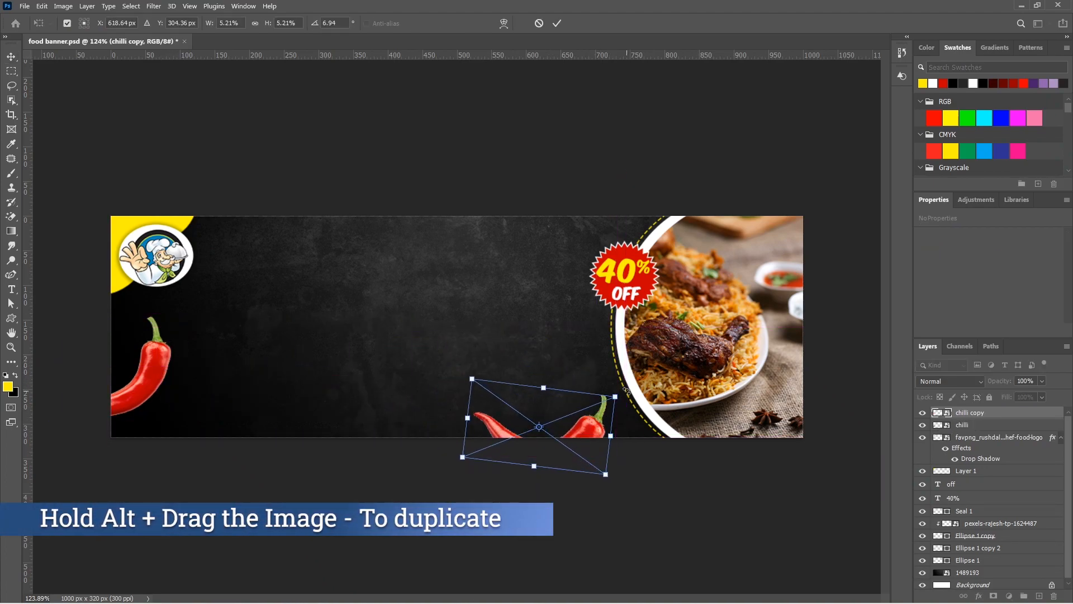
pyautogui.moveTo(625, 393); pyautogui.dragTo(605, 363)
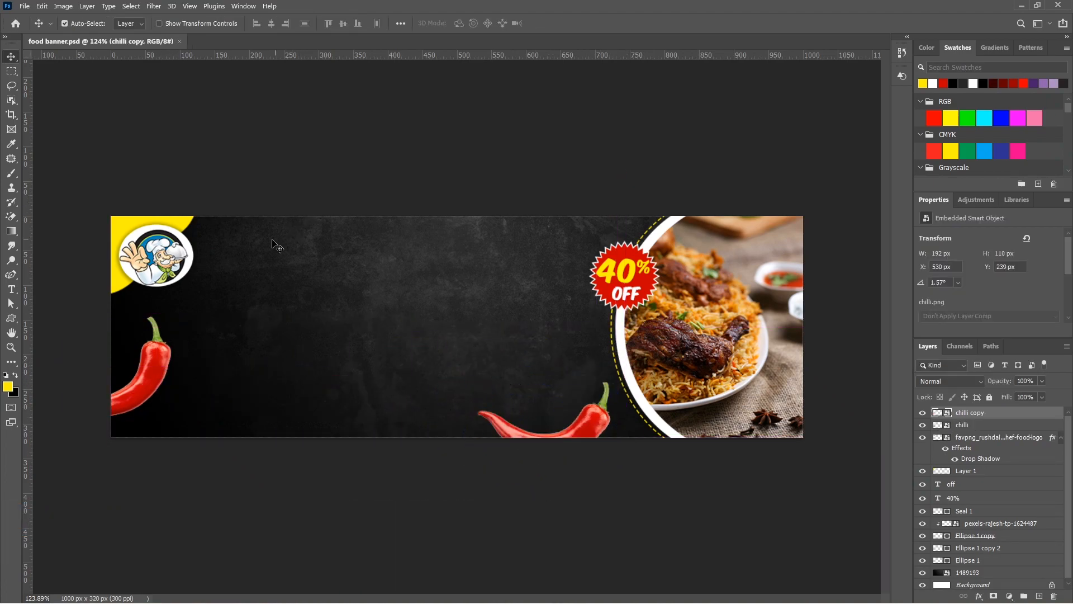
# Add the white heading "Looking for" in AvantGarde Bk BT Demi beside the chef logo
pyautogui.press('t')
pyautogui.click(230, 252)
pyautogui.write('LOOKING FOR')
pyautogui.hotkey('ctrl', 'a')
pyautogui.click(163, 23)
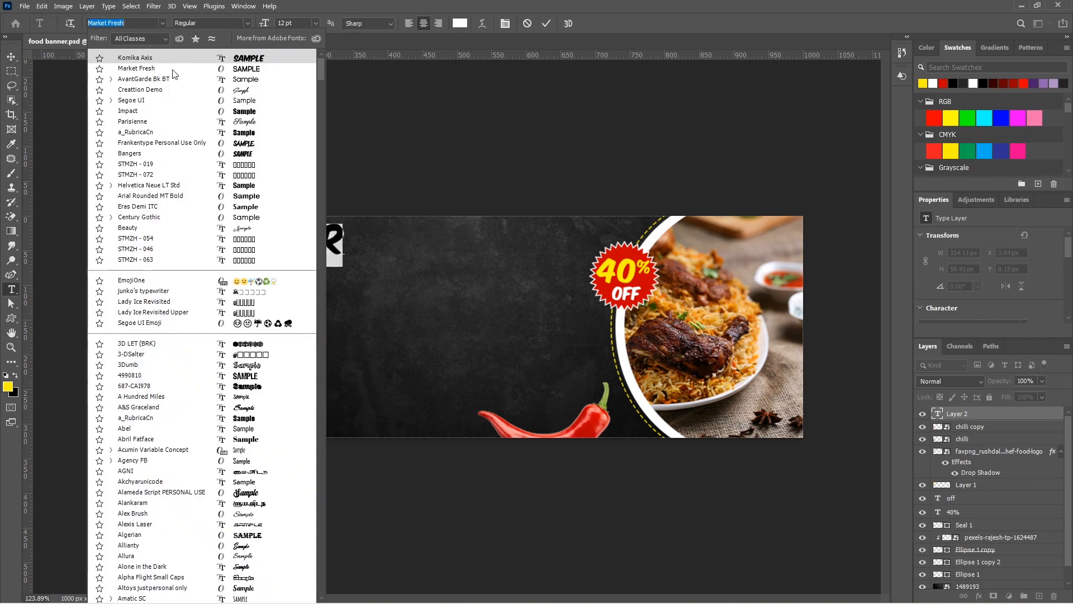
pyautogui.click(173, 71)
pyautogui.click(12, 57)
pyautogui.moveTo(257, 242); pyautogui.dragTo(375, 244)
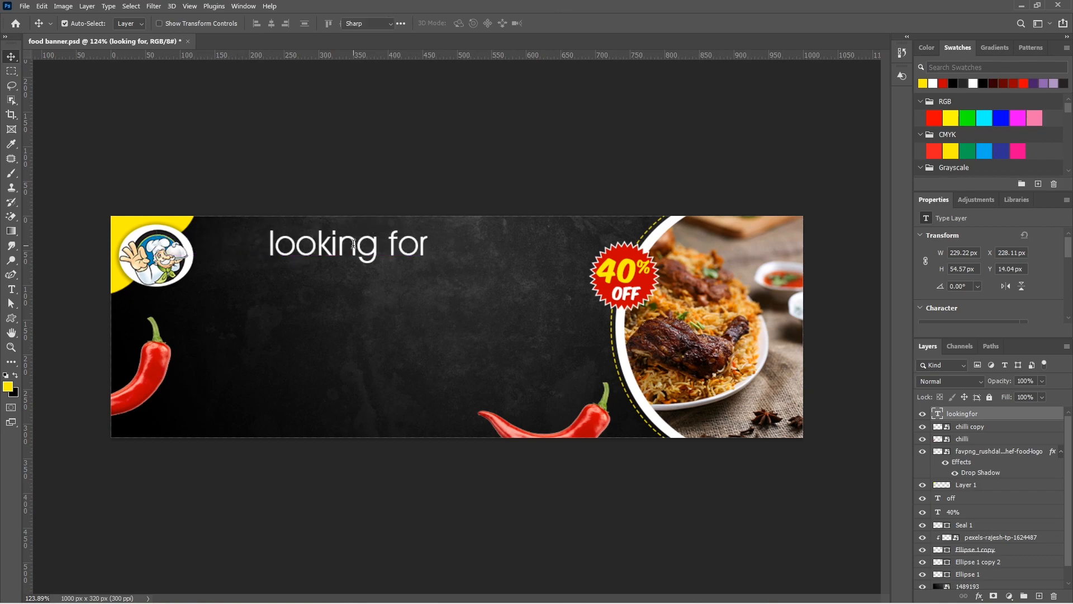
pyautogui.doubleClick(374, 244)
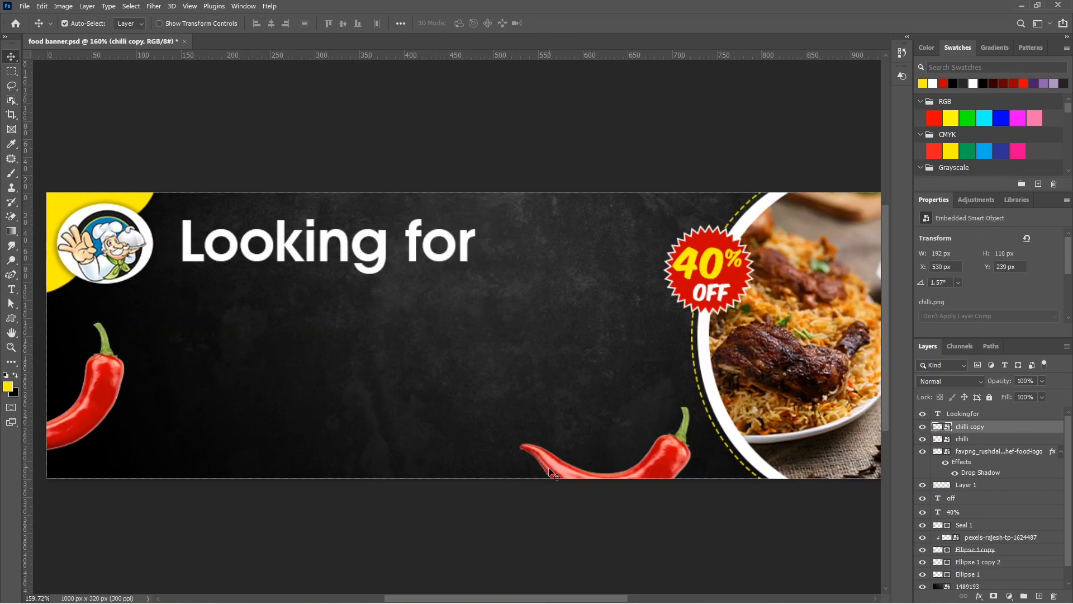
# Duplicate the bottom chilli, shrink it to about 44 × 23 px and place it upside down across the two o's of "Looking"
pyautogui.moveTo(564, 474); pyautogui.dragTo(236, 327)
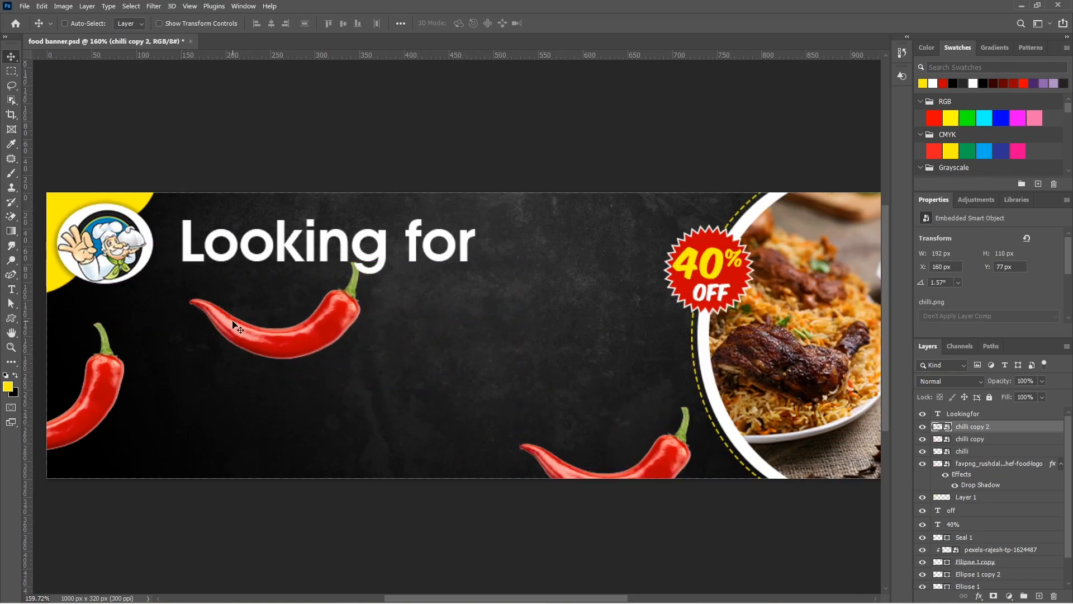
pyautogui.hotkey('ctrl', 't')
pyautogui.moveTo(361, 360); pyautogui.dragTo(215, 256)
pyautogui.press('Return')
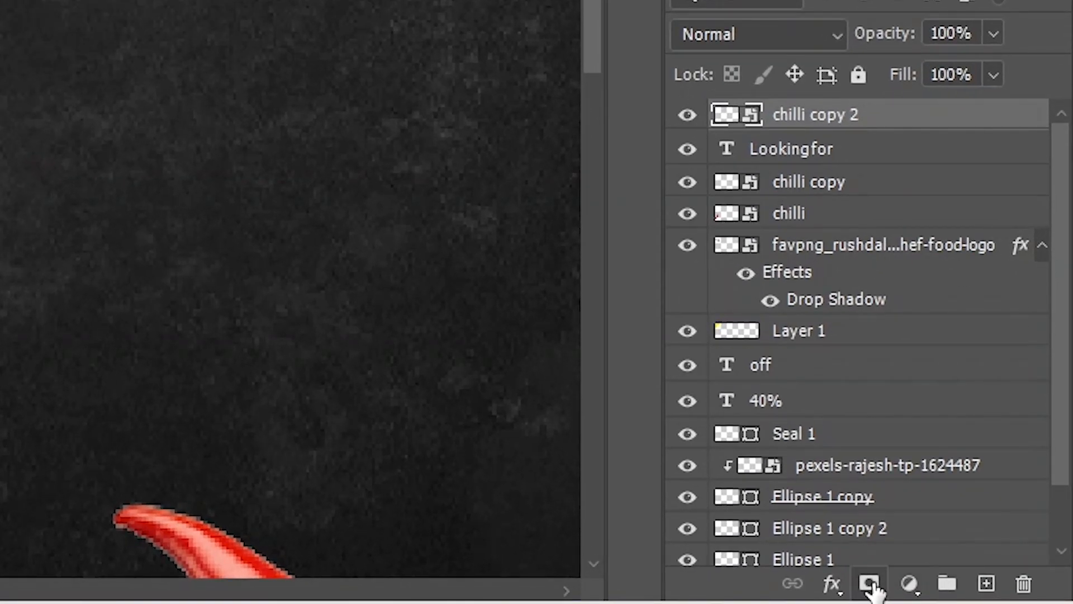
# Add a layer mask to the small chilli, select the heading's letter shapes and paint black to hide the chilli's middle behind the letters
pyautogui.click(869, 584)
pyautogui.press('b')
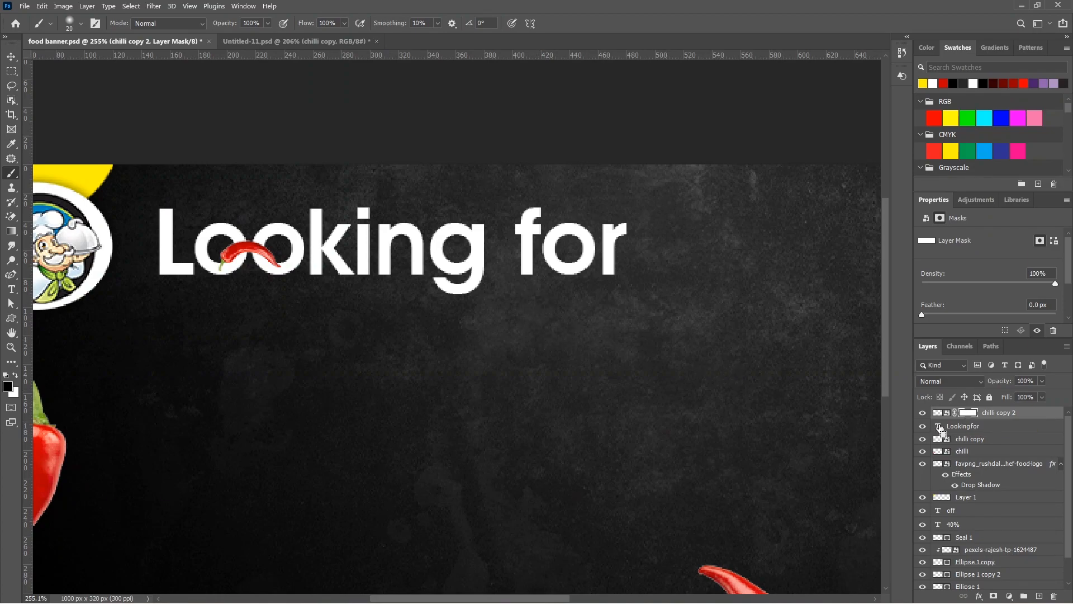
pyautogui.keyDown('ctrl'); pyautogui.click(939, 426); pyautogui.keyUp('ctrl')
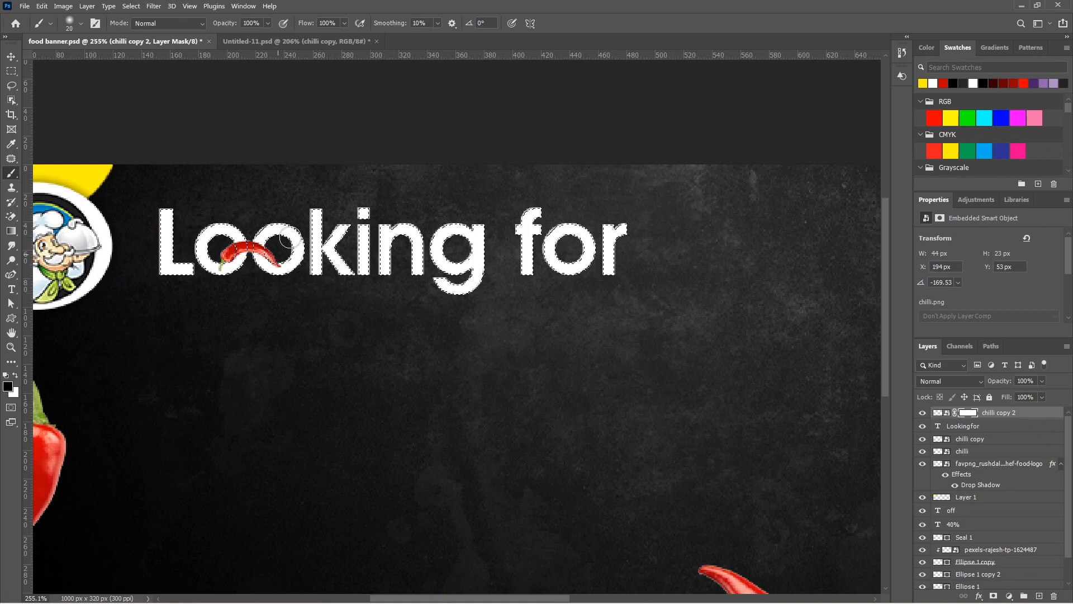
pyautogui.click(969, 413)
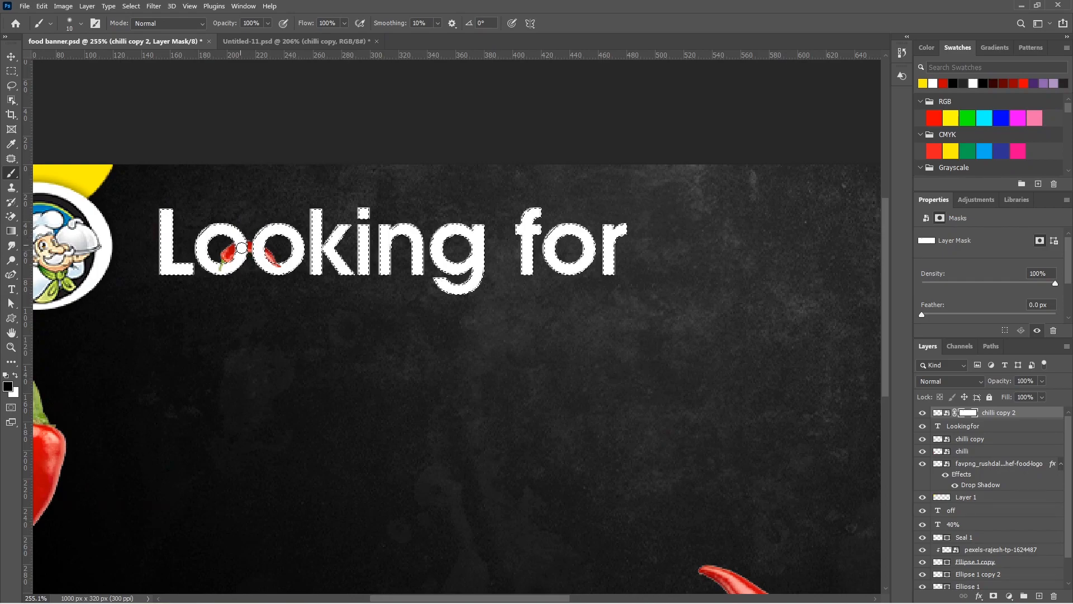
pyautogui.moveTo(242, 242); pyautogui.dragTo(258, 242)
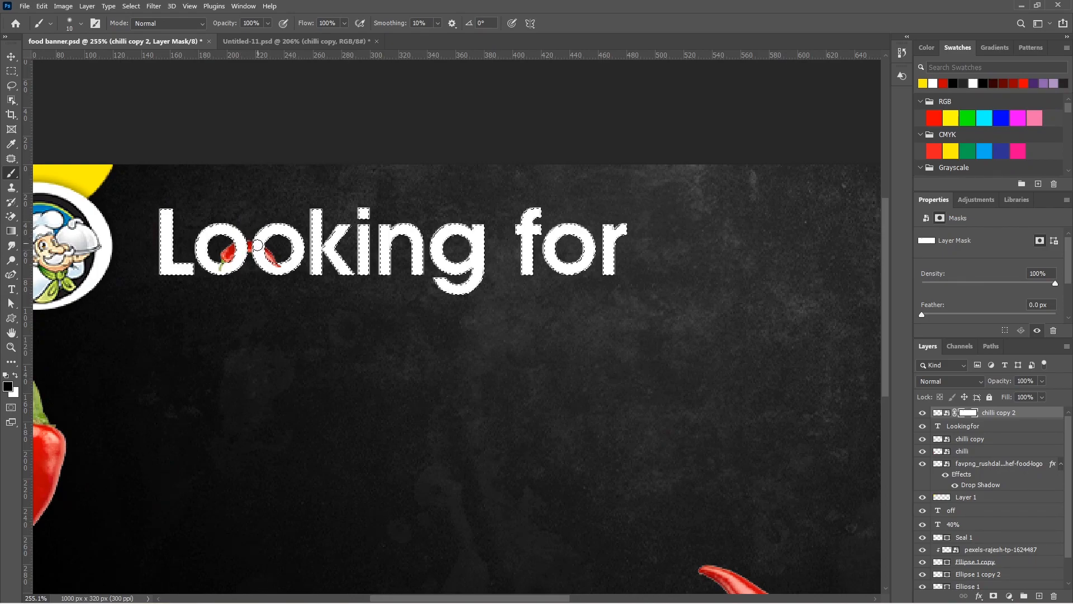
pyautogui.hotkey('ctrl', 'd')
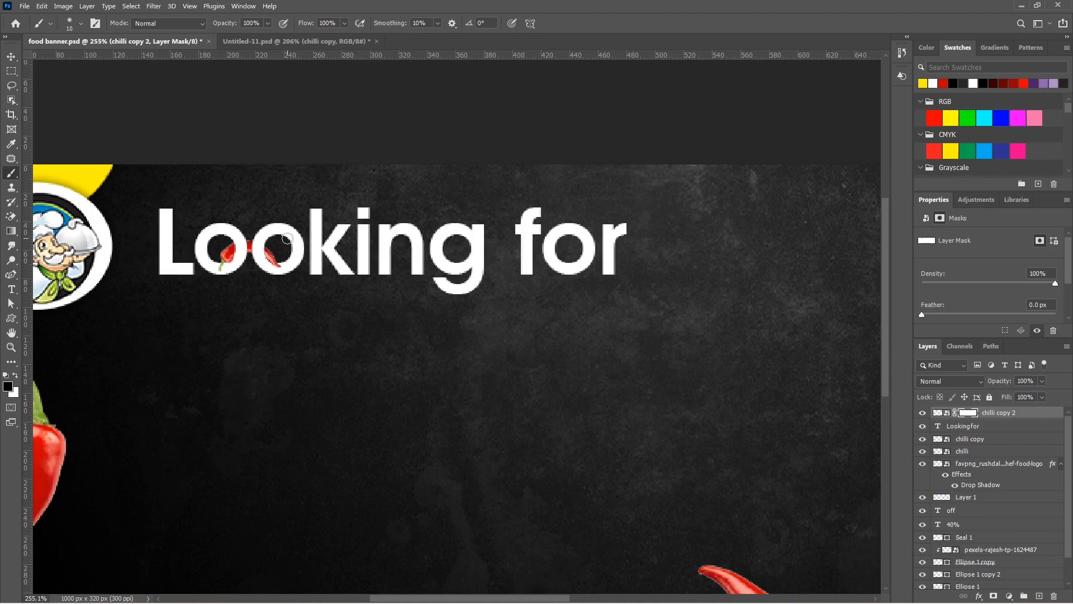
# Add the word "Delicious" in yellow Creattion Demo script just below the "Looking for" heading
pyautogui.scroll(-4, 293, 246)
pyautogui.press('t')
pyautogui.click(330, 304)
pyautogui.write('Delicious')
pyautogui.hotkey('ctrl', 'a')
pyautogui.click(163, 23)
pyautogui.click(135, 89)
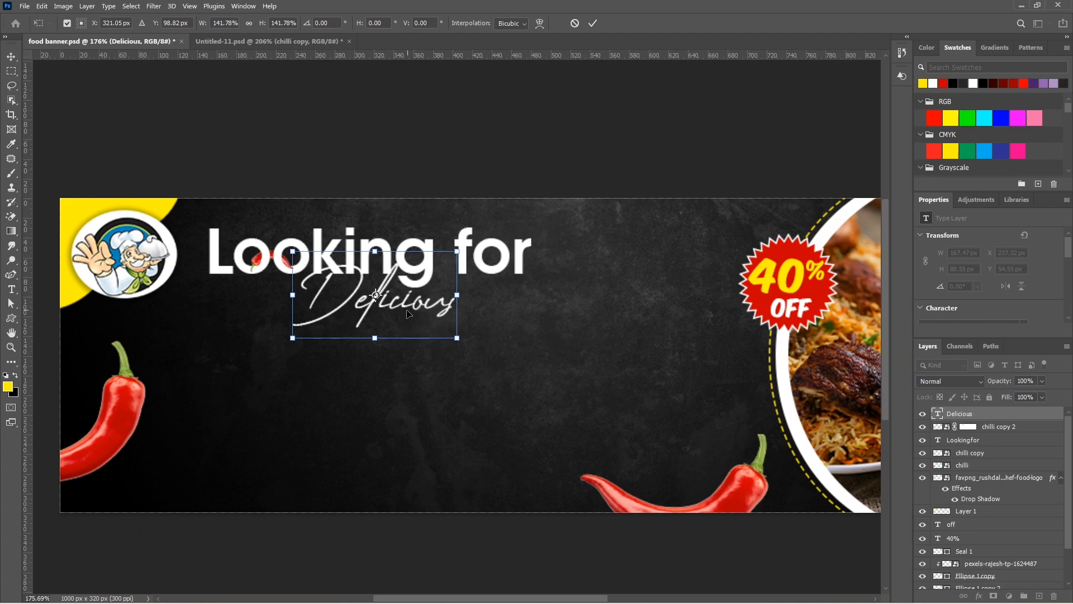
pyautogui.moveTo(406, 309); pyautogui.dragTo(403, 315)
pyautogui.press('Return')
pyautogui.doubleClick(404, 315)
pyautogui.click(15, 375)
pyautogui.click(15, 375)
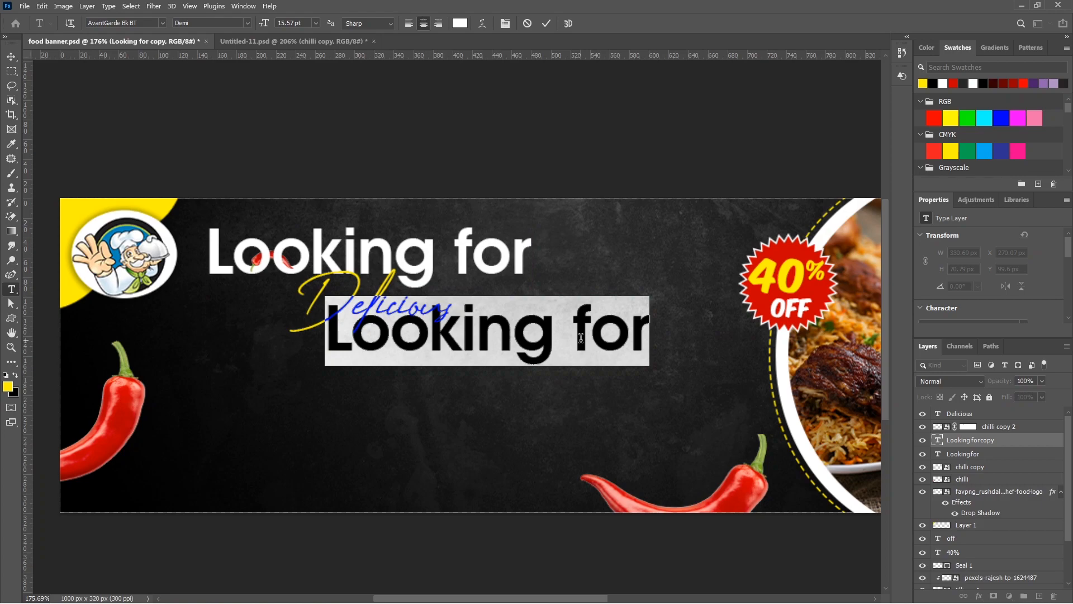
# Turn a copy of the heading into "F OD?" with a gap for the first O, using the badge text's bold slanted font
pyautogui.write('F')
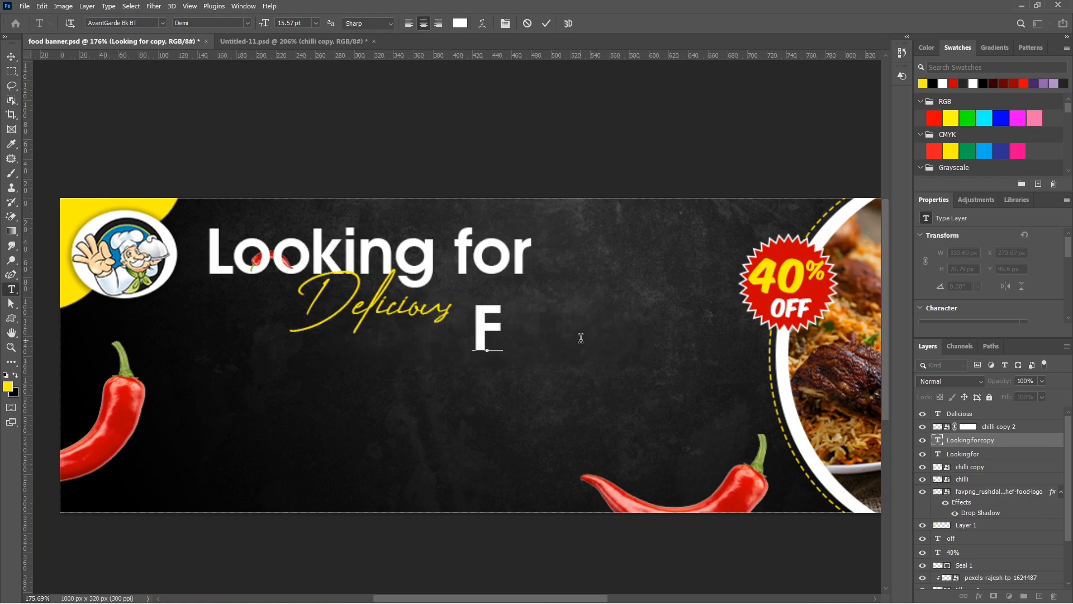
pyautogui.write('OD')
pyautogui.press('Left')
pyautogui.press('Left')
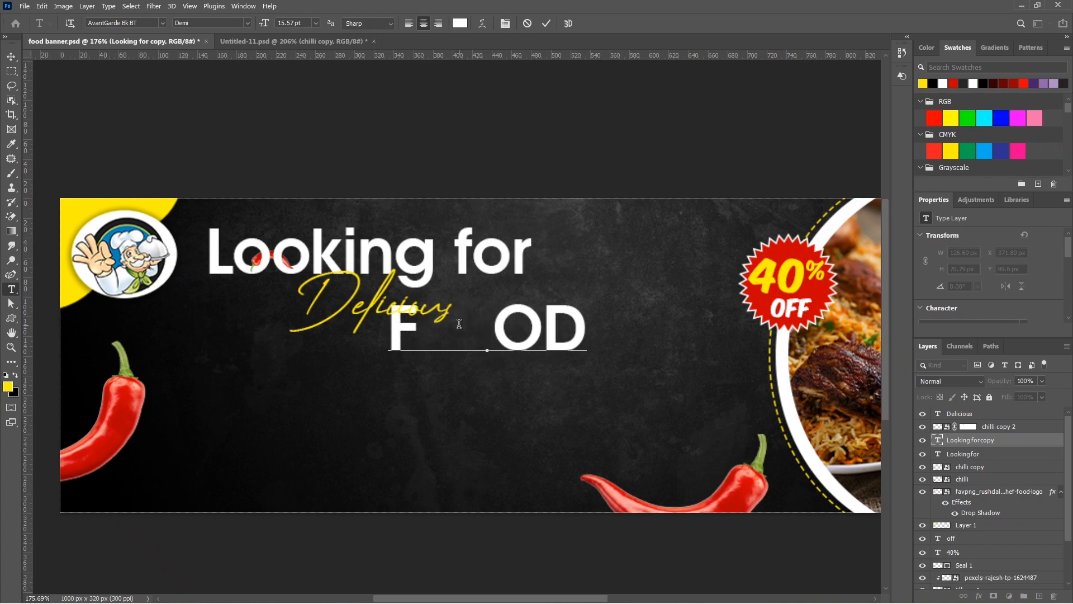
pyautogui.hotkey('ctrl', 'a')
pyautogui.click(167, 23)
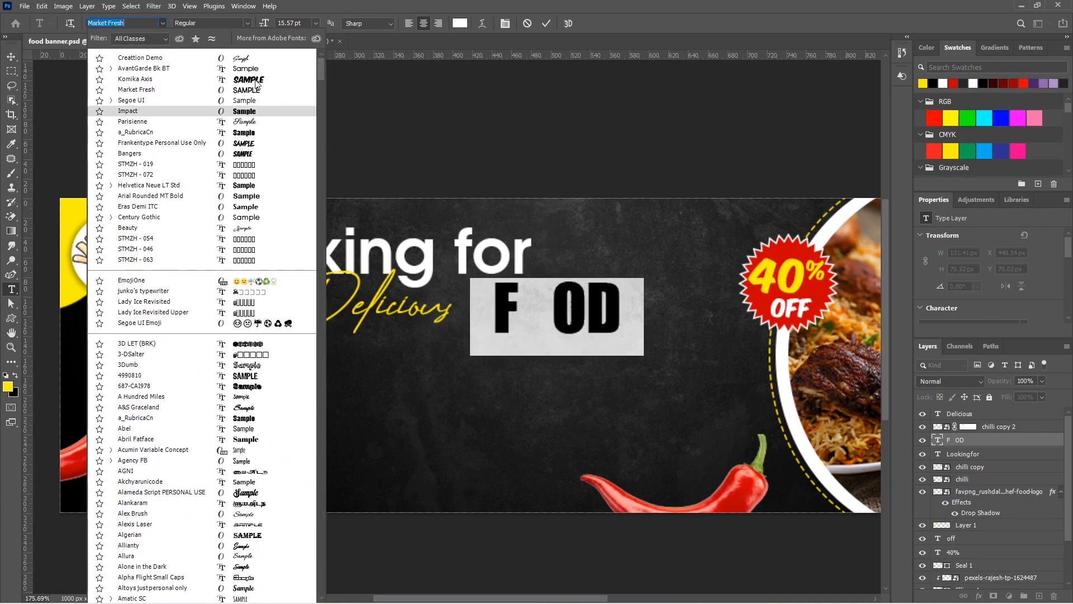
pyautogui.click(156, 217)
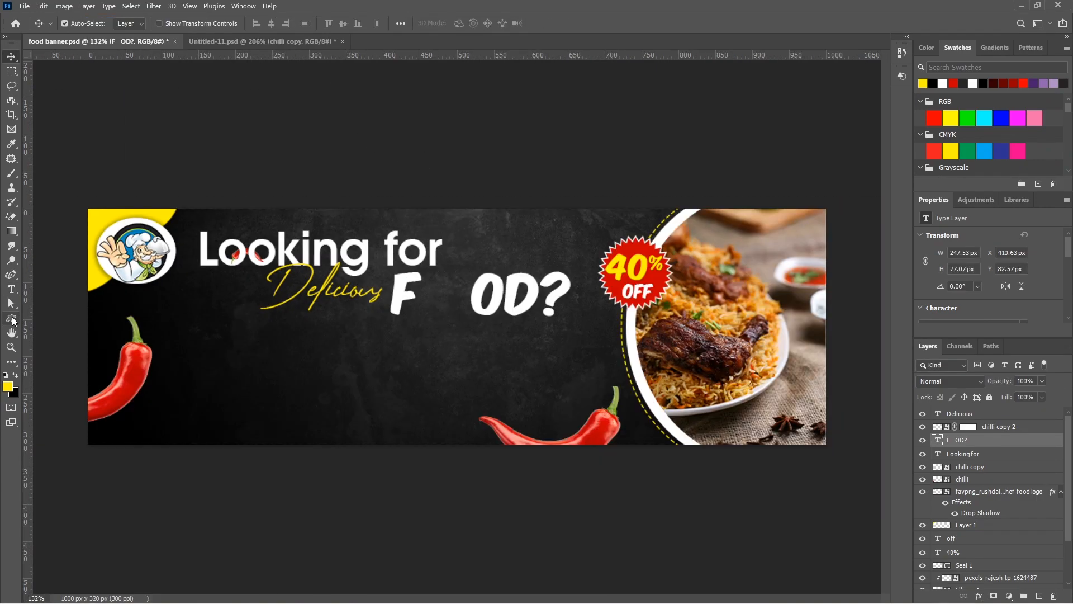
# Draw a 60 × 60 px white circle without a stroke as the missing O in "FOOD?"
pyautogui.rightClick(12, 319)
pyautogui.click(56, 340)
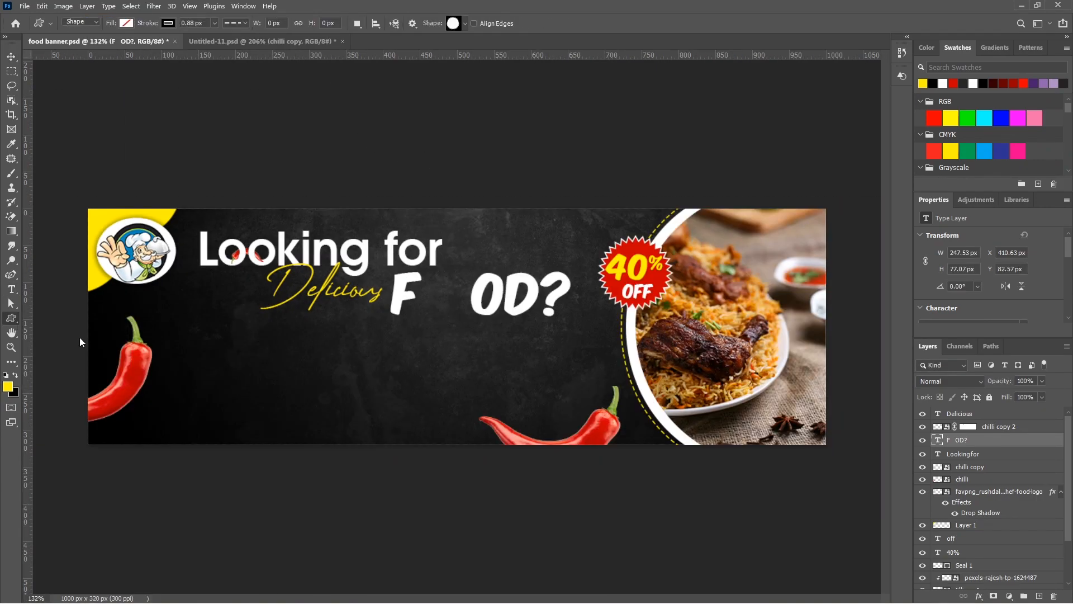
pyautogui.moveTo(434, 278); pyautogui.dragTo(456, 302)
pyautogui.click(127, 23)
pyautogui.click(78, 83)
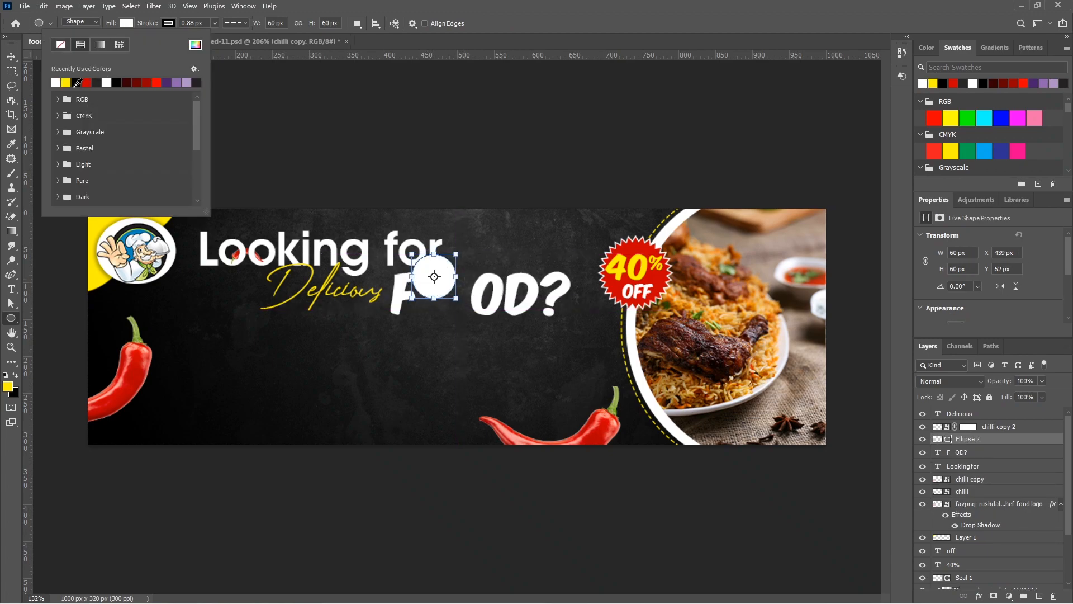
pyautogui.click(165, 23)
pyautogui.click(102, 45)
# Scale the crossed fork and spoon image to about 44 × 40 px and centre it on the white circle
pyautogui.moveTo(684, 445)
pyautogui.mouseDown()
pyautogui.moveTo(294, 242)
pyautogui.moveTo(458, 303)
pyautogui.mouseUp()
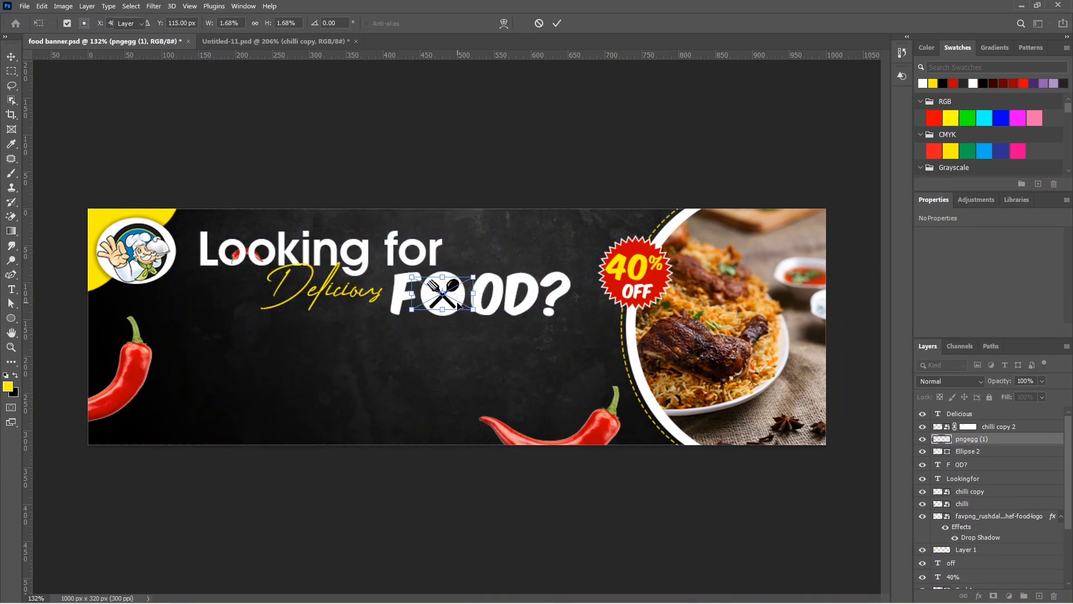
pyautogui.press('Return')
pyautogui.scroll(3, 444, 294)
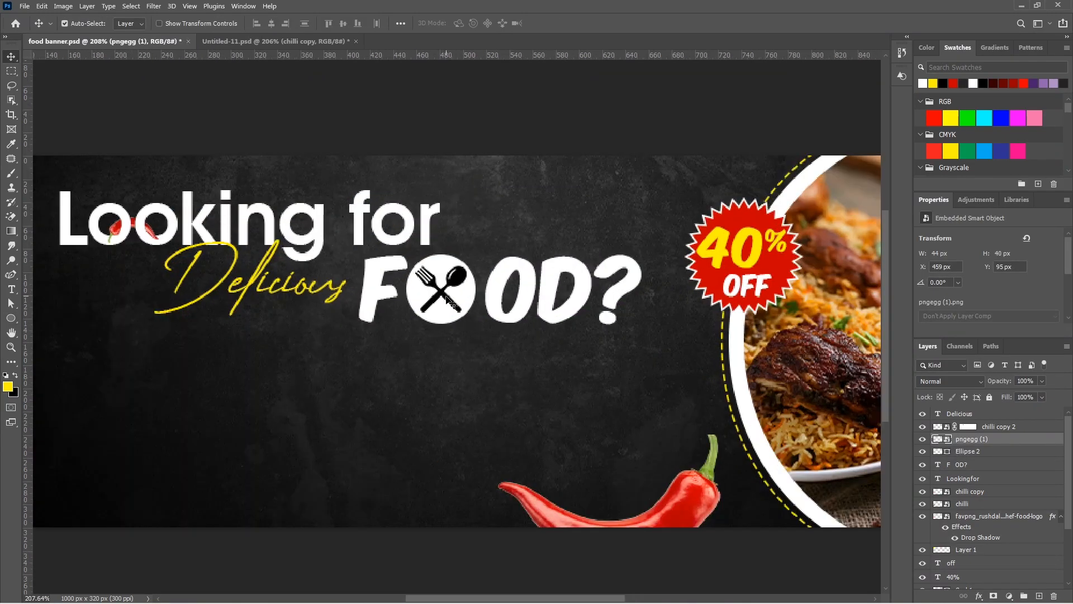
pyautogui.scroll(-3, 449, 300)
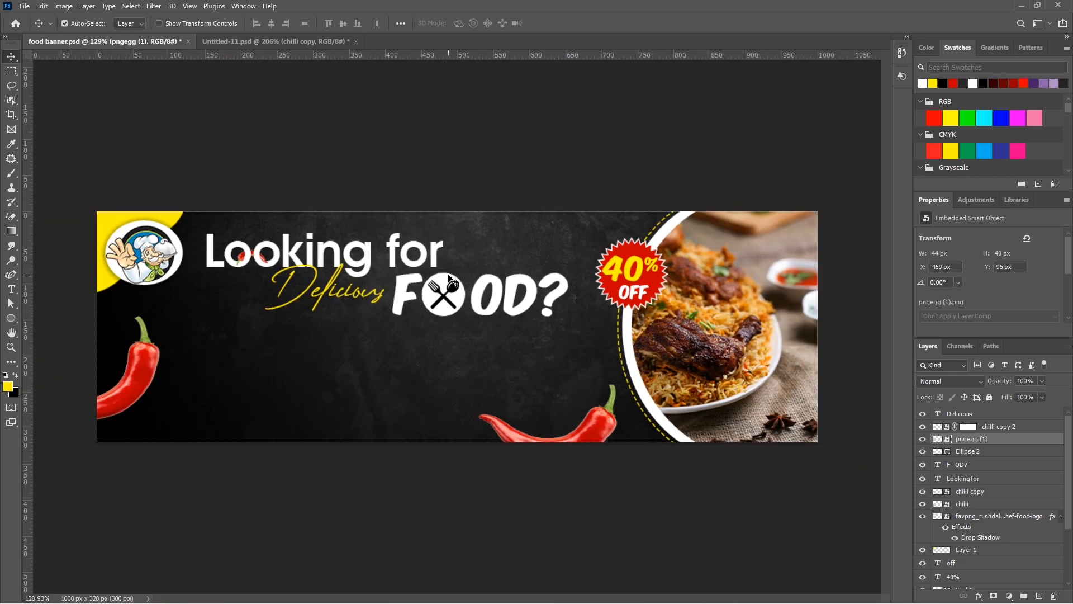
# Give the circle behind the cutlery a solid yellow stroke of 3 px
pyautogui.click(448, 275)
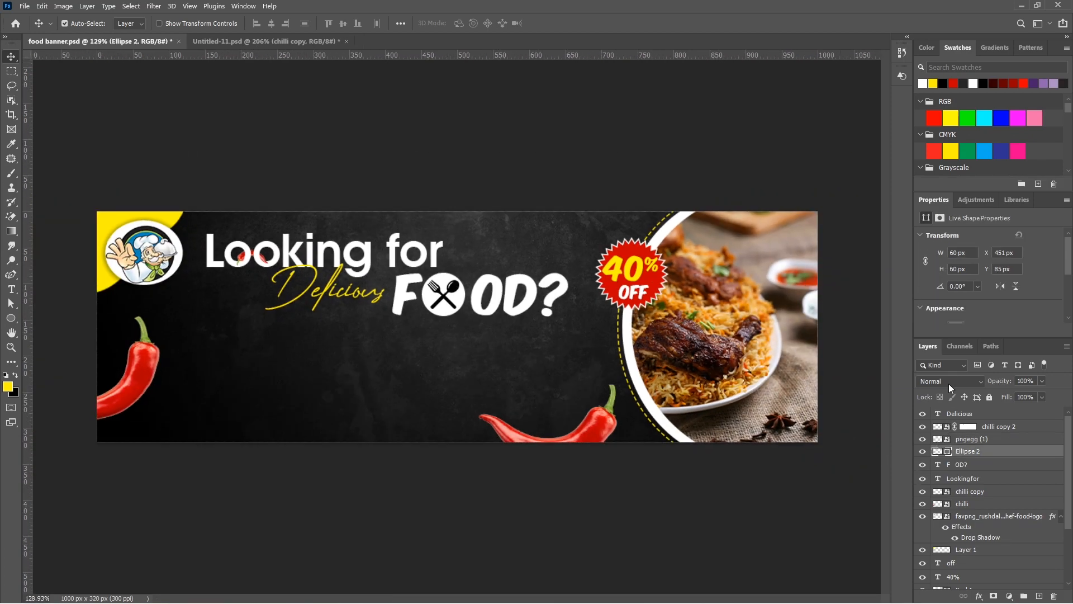
pyautogui.scroll(-2, 958, 317)
pyautogui.click(956, 307)
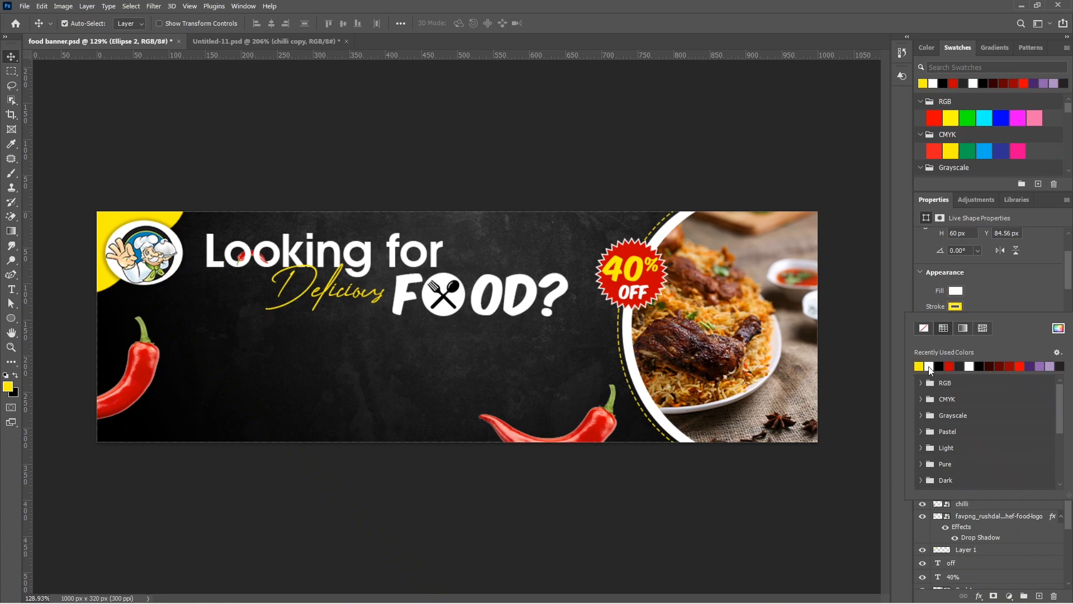
pyautogui.click(995, 302)
pyautogui.click(982, 306)
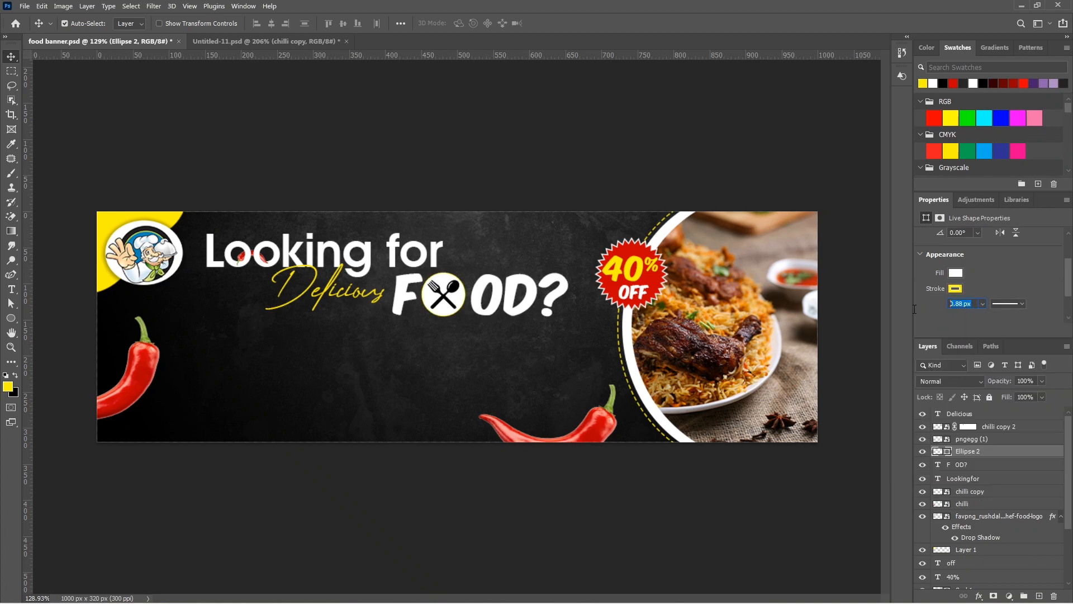
pyautogui.write('2')
pyautogui.press('Return')
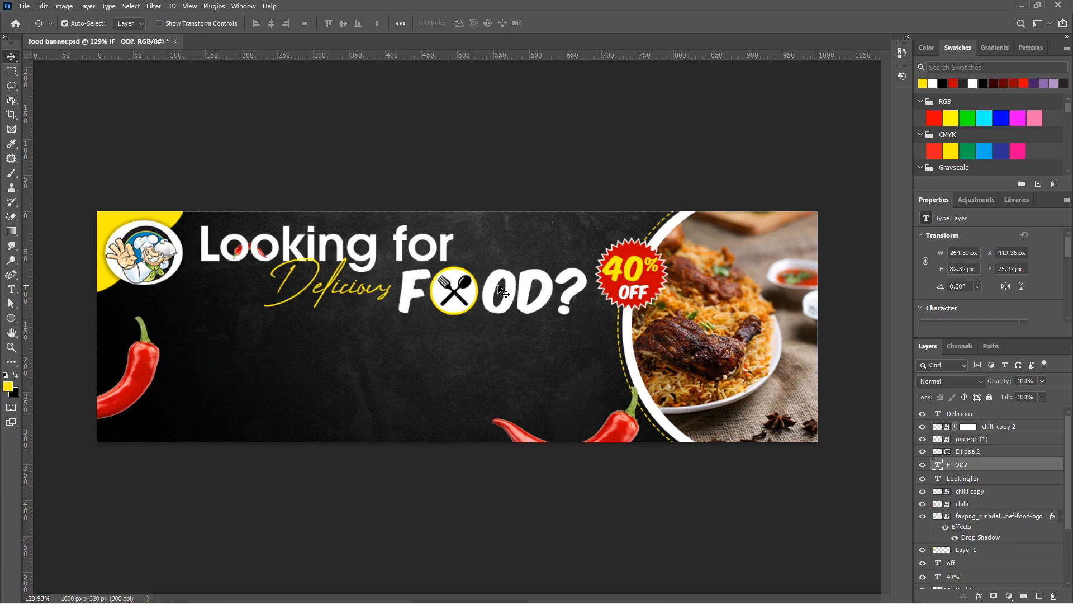
# Recolour the "FOOD?" text and the fill of the circle behind the cutlery to yellow
pyautogui.doubleClick(501, 291)
pyautogui.hotkey('alt', 'BackSpace')
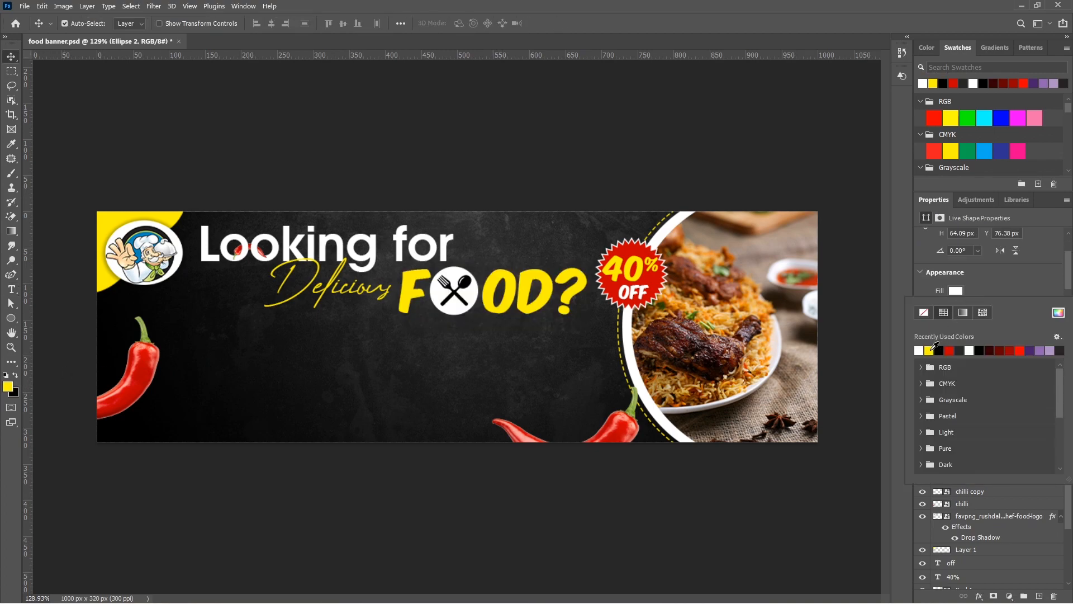
pyautogui.click(931, 349)
pyautogui.click(542, 171)
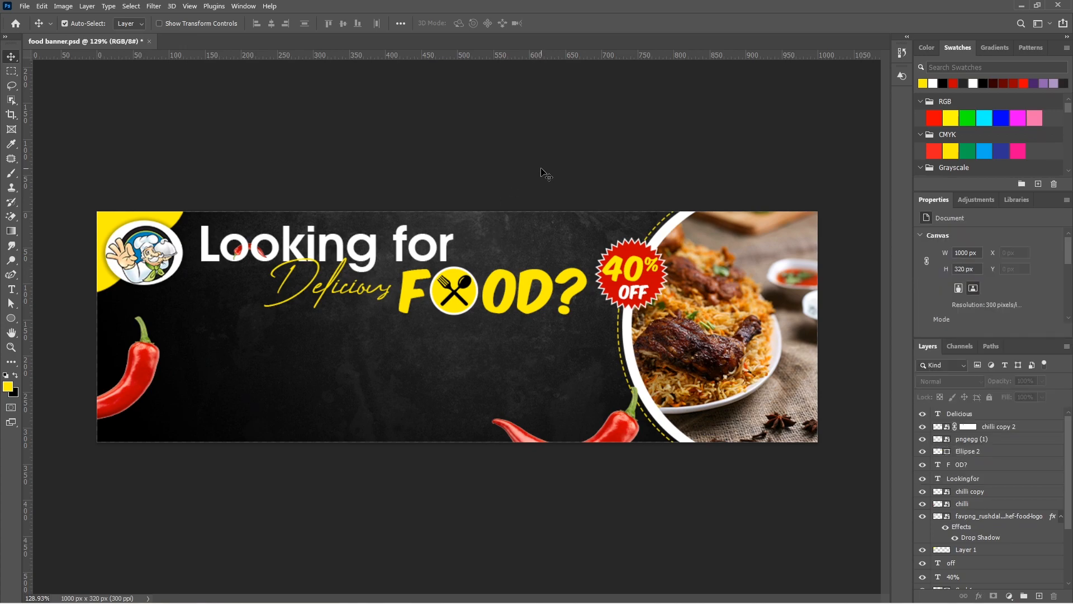
# Add a Lorem ipsum paragraph box about 520 × 94 px below the headline, set in AvantGarde Bk BT Book at 3 pt
pyautogui.scroll(-1, 488, 326)
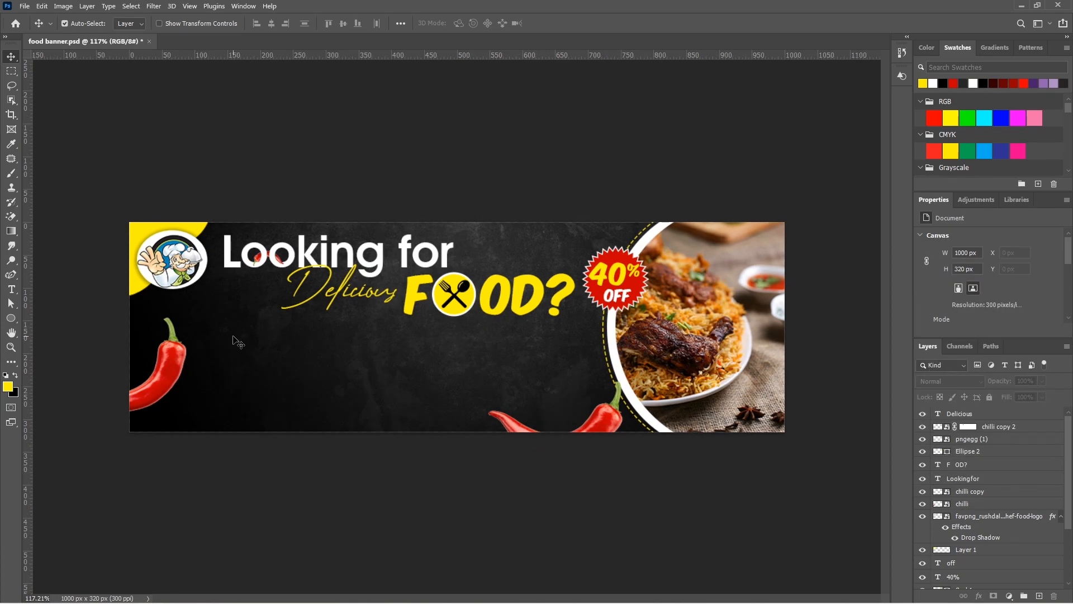
pyautogui.press('t')
pyautogui.moveTo(222, 327); pyautogui.dragTo(563, 388)
pyautogui.moveTo(299, 24); pyautogui.dragTo(253, 29)
pyautogui.write('3')
pyautogui.click(164, 24)
pyautogui.click(144, 79)
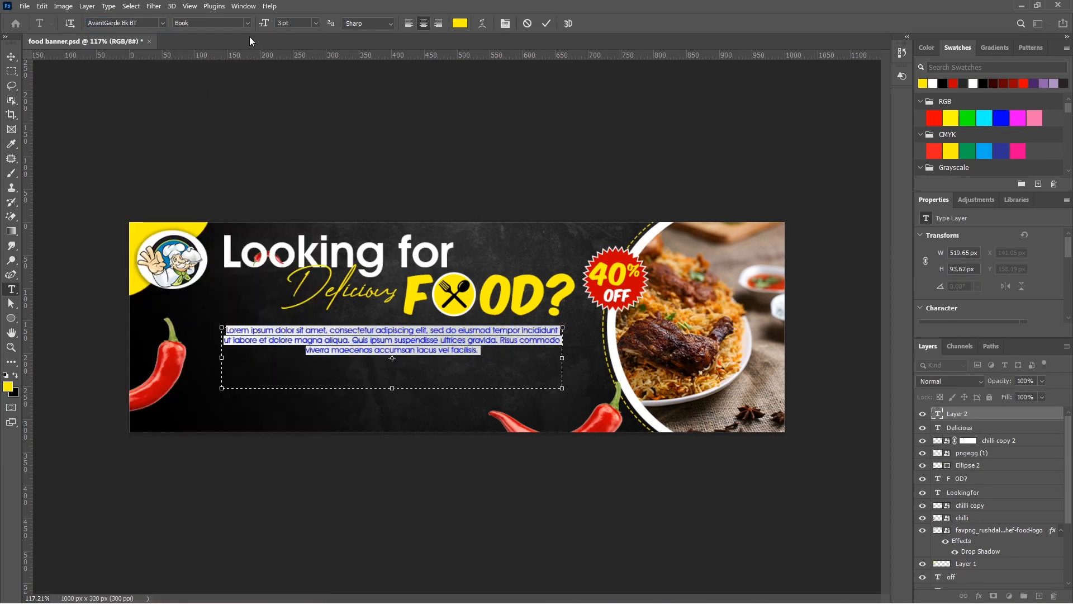
# Justify the Lorem ipsum paragraph with its last line aligned left
pyautogui.click(243, 6)
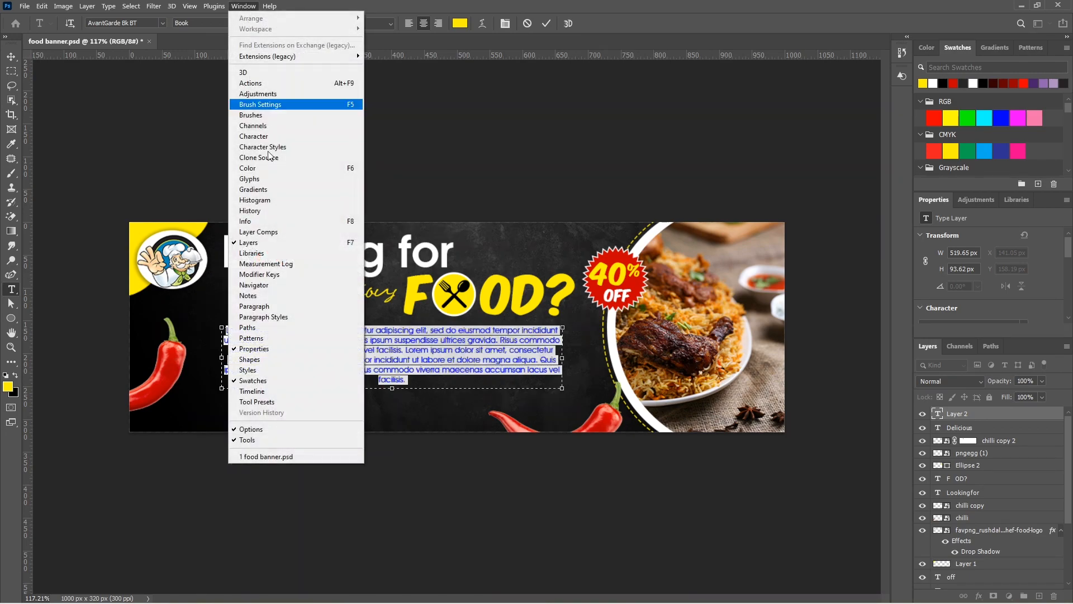
pyautogui.click(255, 306)
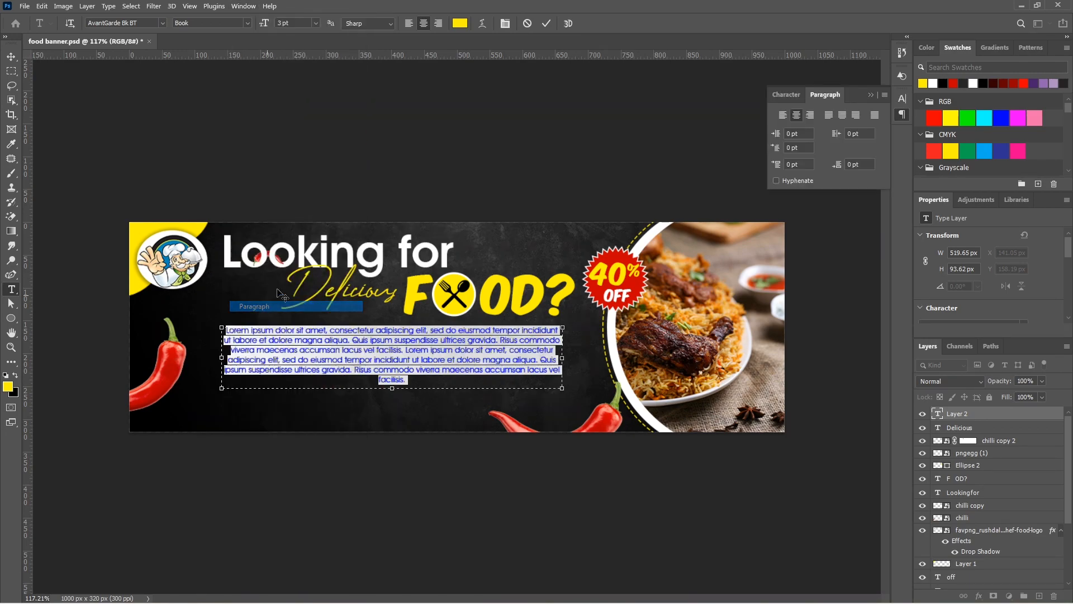
pyautogui.click(829, 115)
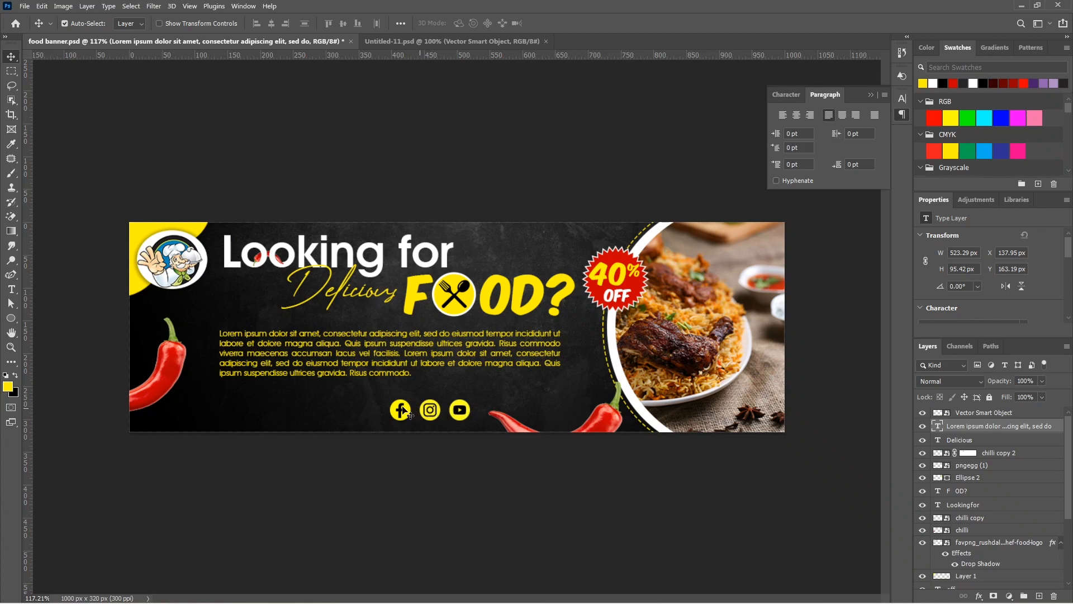
# Draw a rectangle about 174 × 44 px below the paragraph's left end, beside the social media icons
pyautogui.click(10, 318)
pyautogui.click(72, 329)
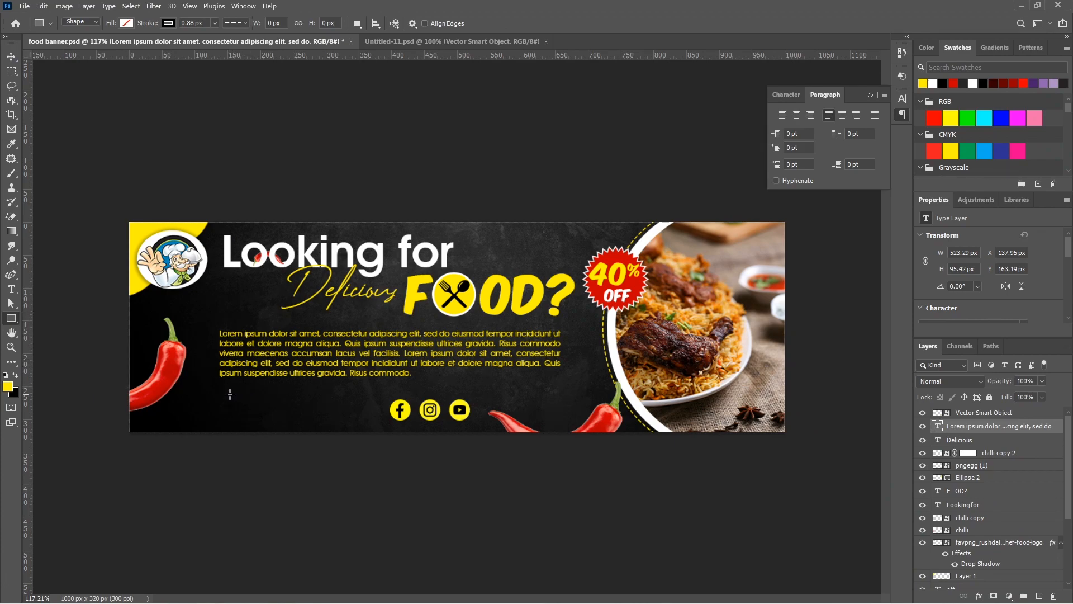
pyautogui.moveTo(338, 421); pyautogui.dragTo(337, 421)
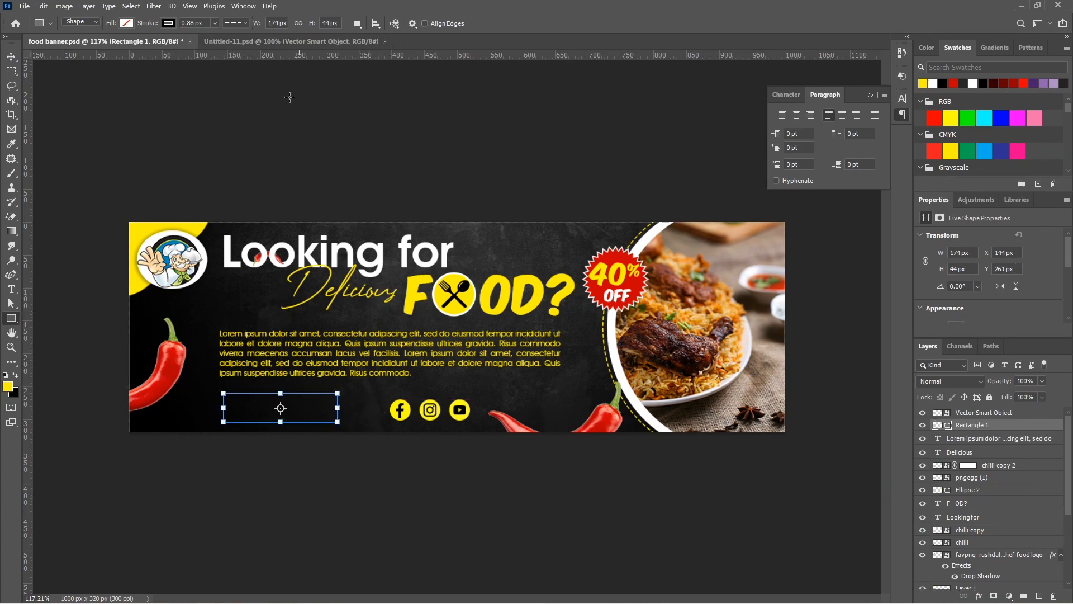
# Give the new rectangle a solid yellow stroke of 2 px
pyautogui.click(234, 23)
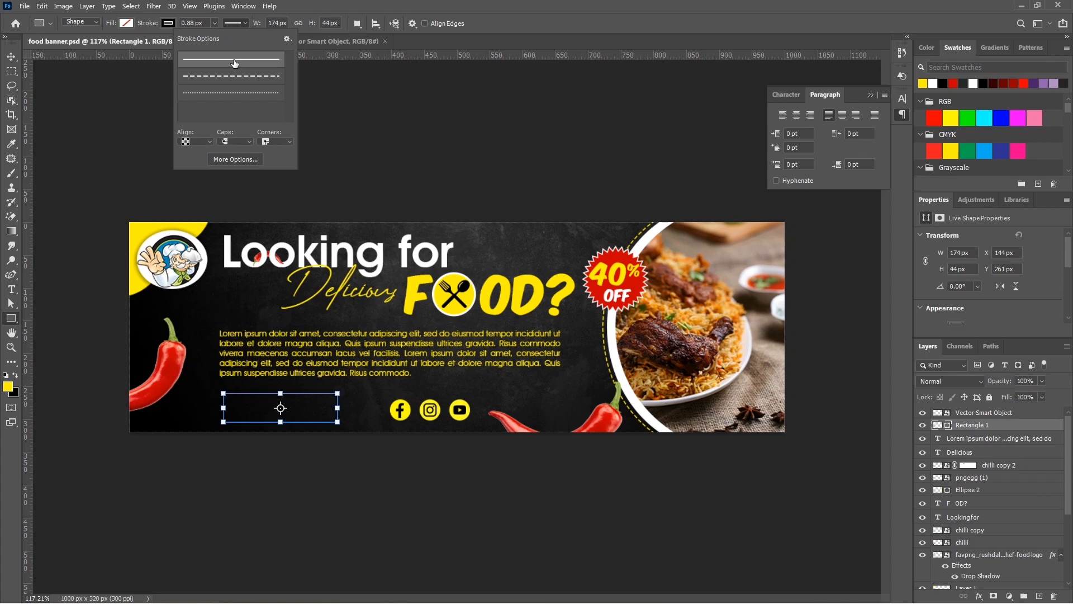
pyautogui.click(193, 22)
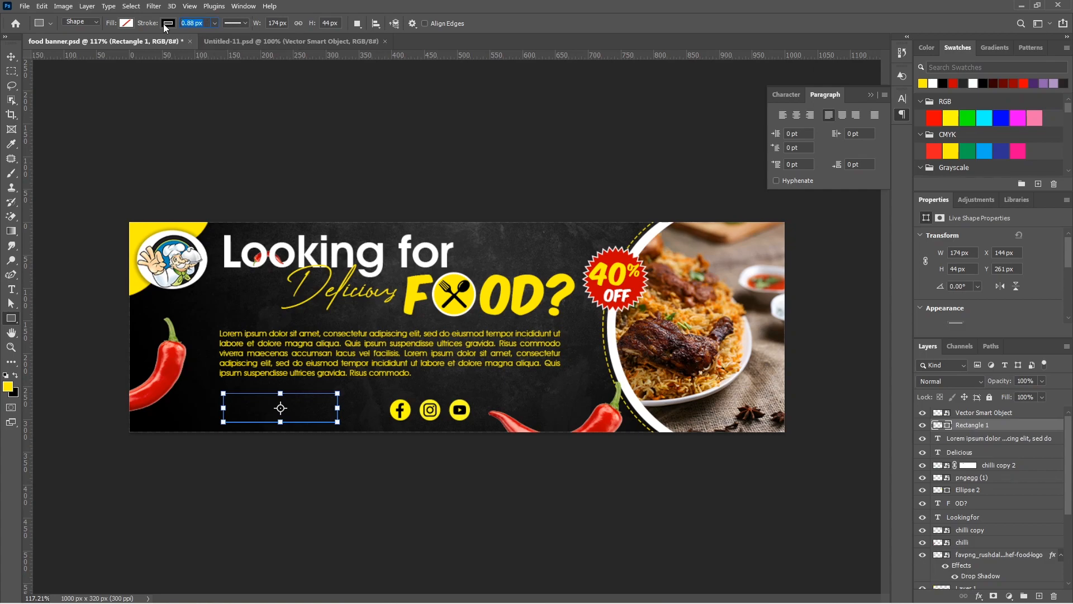
pyautogui.write('2.')
pyautogui.click(165, 24)
pyautogui.click(94, 84)
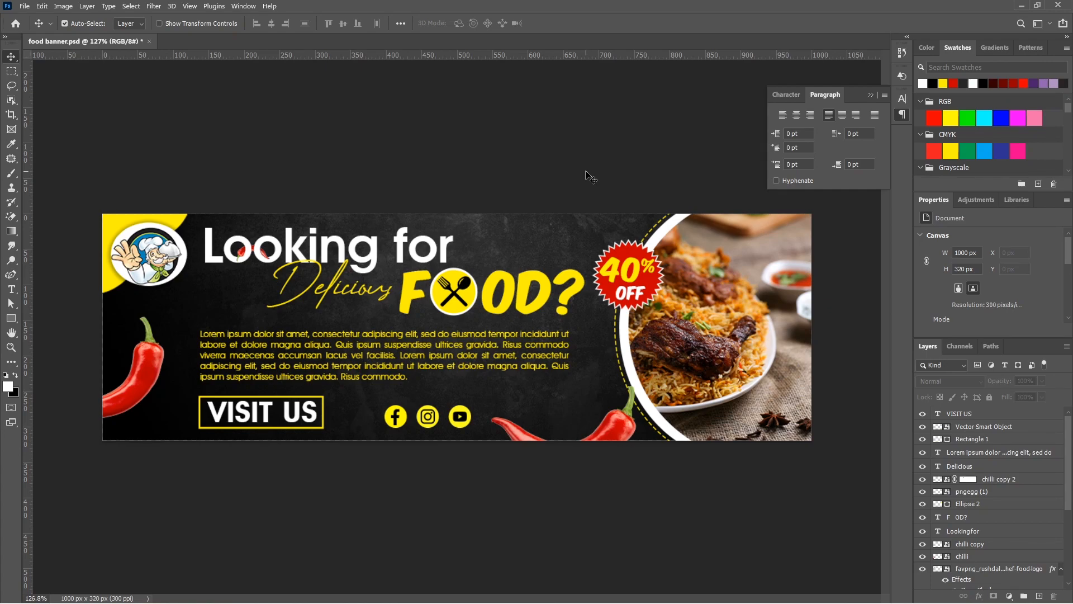
# Create a 300 × 600 px document at 300 ppi and fit a copy of the dark banner background to it
pyautogui.hotkey('ctrl', 'n')
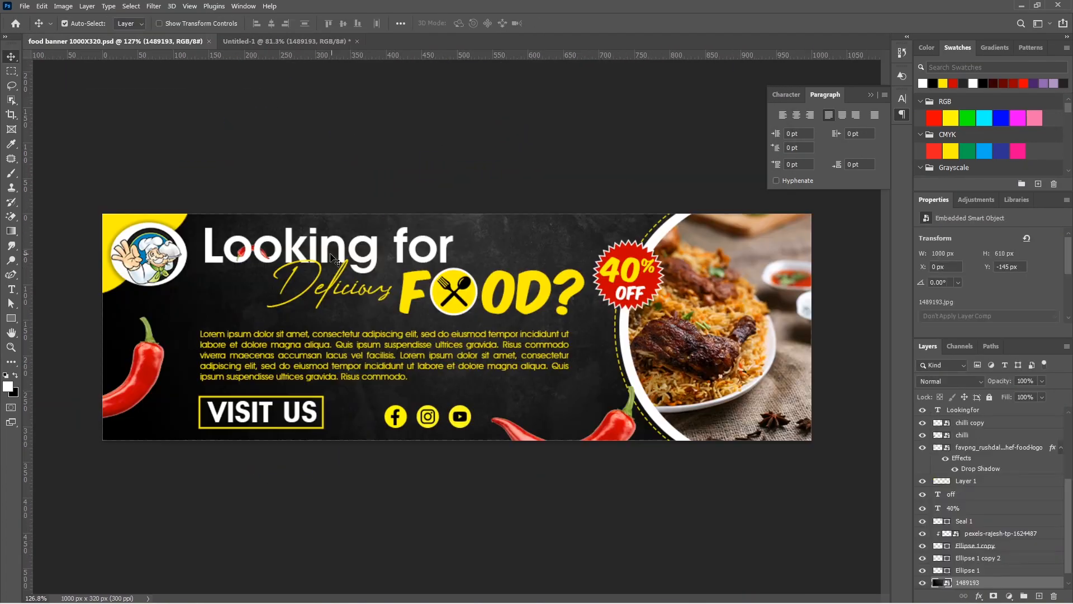
pyautogui.moveTo(695, 312); pyautogui.dragTo(493, 291)
pyautogui.hotkey('ctrl', 't')
pyautogui.press('Return')
pyautogui.hotkey('ctrl', 't')
pyautogui.press('Return')
# Turn the copied food circle and 40% OFF seal so the plate fills the lower end of the vertical banner
pyautogui.click(442, 419)
pyautogui.hotkey('ctrl', 't')
pyautogui.moveTo(391, 428); pyautogui.dragTo(394, 398)
pyautogui.moveTo(463, 482); pyautogui.dragTo(460, 482)
pyautogui.press('Return')
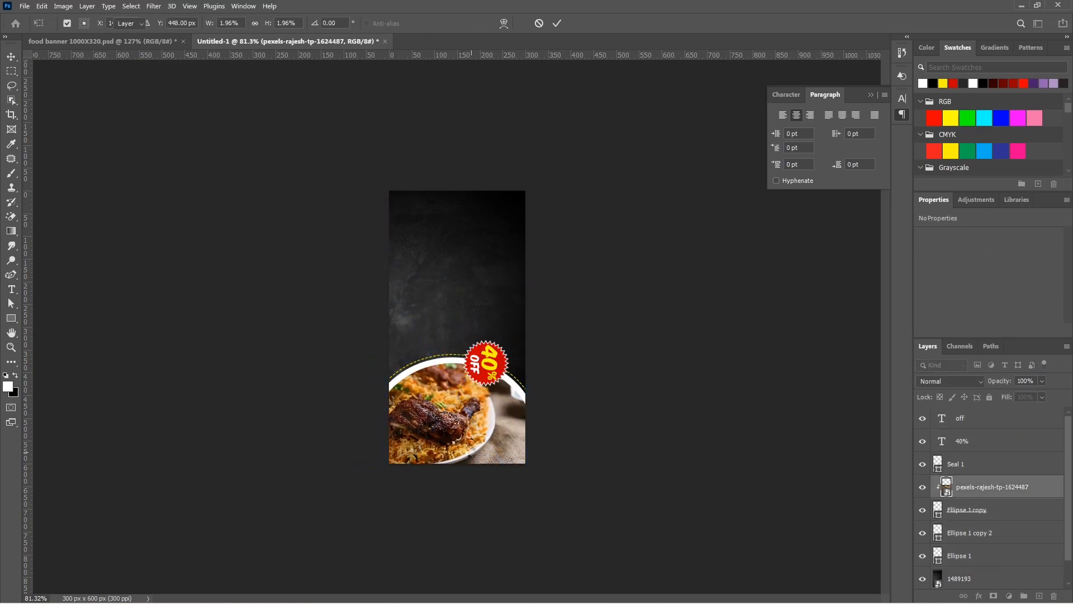
# Rotate and resize the food photo inside its circle so the chicken and rice fill the arc
pyautogui.hotkey('ctrl', 't')
pyautogui.moveTo(528, 287); pyautogui.dragTo(587, 196)
pyautogui.moveTo(504, 382); pyautogui.dragTo(513, 418)
pyautogui.moveTo(593, 535); pyautogui.dragTo(583, 516)
pyautogui.moveTo(491, 458); pyautogui.dragTo(484, 458)
pyautogui.press('Return')
# Select the 40% OFF seal with both of its text layers and rotate it upright
pyautogui.click(960, 418)
pyautogui.keyDown('shift'); pyautogui.click(963, 464); pyautogui.keyUp('shift')
pyautogui.hotkey('ctrl', 't')
pyautogui.moveTo(531, 335); pyautogui.dragTo(459, 315)
pyautogui.press('Return')
# Copy the headline group from the 1000 × 320 banner into the vertical banner and scale it down near its upper edge
pyautogui.click(102, 41)
pyautogui.moveTo(388, 272); pyautogui.dragTo(509, 264)
pyautogui.hotkey('ctrl', 't')
pyautogui.moveTo(408, 253); pyautogui.dragTo(415, 223)
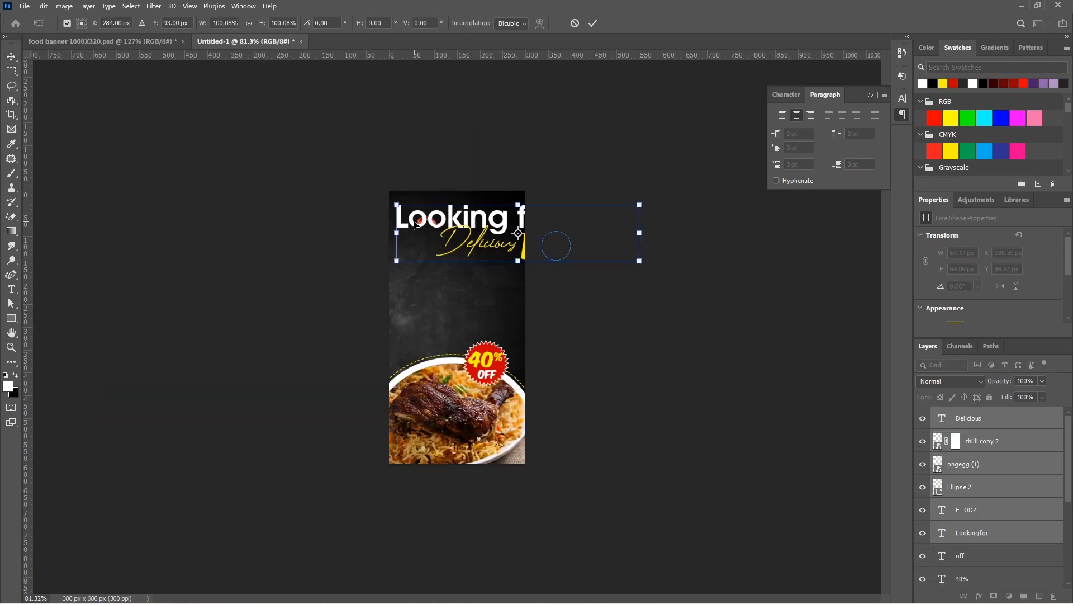
pyautogui.moveTo(639, 260); pyautogui.dragTo(579, 246)
pyautogui.moveTo(496, 229); pyautogui.dragTo(497, 245)
pyautogui.press('Return')
# Select the "Delicious" and "FOOD?" layers with the cutlery circle and fit them at about 81% beneath "Looking for"
pyautogui.click(979, 419)
pyautogui.keyDown('ctrl'); pyautogui.click(982, 517); pyautogui.keyUp('ctrl')
pyautogui.keyDown('ctrl'); pyautogui.click(993, 470); pyautogui.keyUp('ctrl')
pyautogui.hotkey('ctrl', 't')
pyautogui.hotkey('shift', 'Left')
pyautogui.hotkey('shift', 'Left')
pyautogui.hotkey('shift', 'Left')
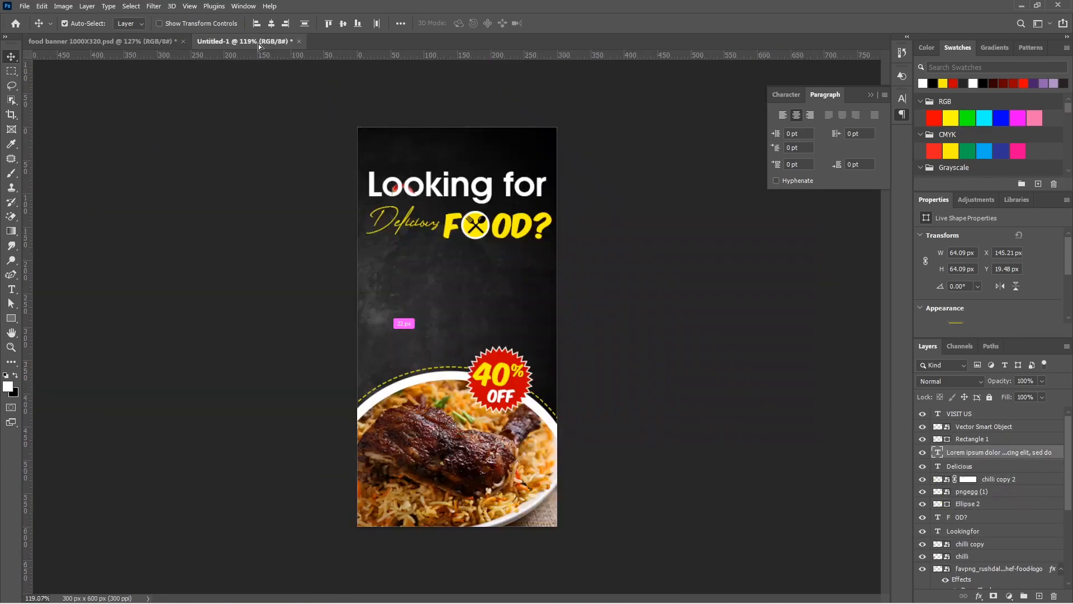
# Copy the Lorem ipsum paragraph into the vertical banner, reshape its box to about 272 × 147 px and place it under the headline
pyautogui.moveTo(258, 47); pyautogui.dragTo(457, 274)
pyautogui.hotkey('ctrl', 't')
pyautogui.press('Escape')
pyautogui.doubleClick(457, 280)
pyautogui.moveTo(717, 280); pyautogui.dragTo(547, 281)
pyautogui.moveTo(456, 311); pyautogui.dragTo(456, 346)
pyautogui.moveTo(290, 23); pyautogui.dragTo(244, 26)
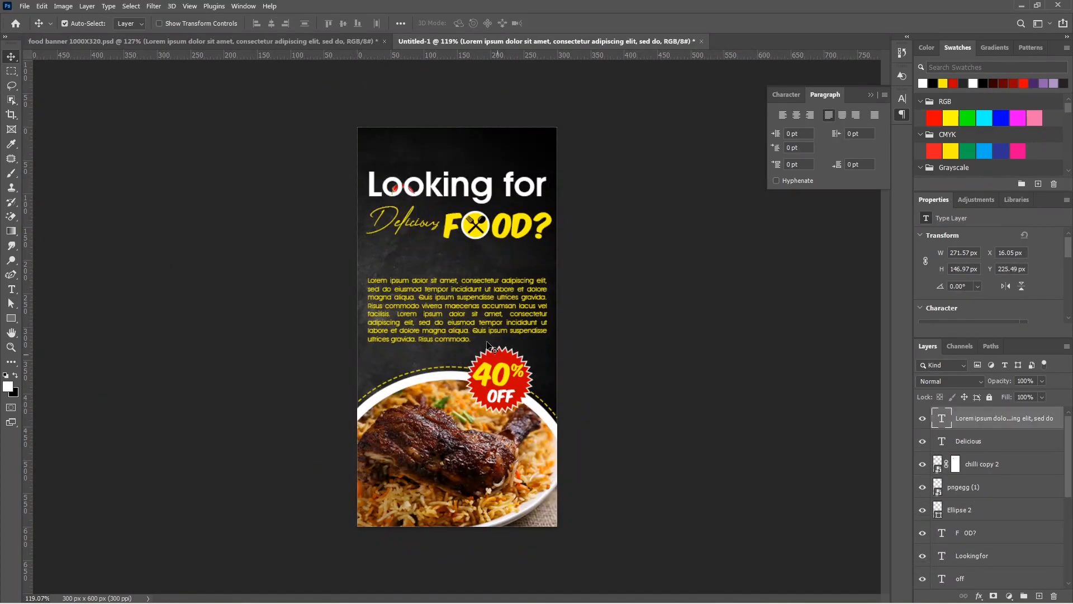
pyautogui.moveTo(480, 285)
pyautogui.mouseDown()
pyautogui.moveTo(480, 260)
pyautogui.moveTo(480, 276)
pyautogui.mouseUp()
# Select all food circle and seal layers and move them down to free space below the paragraph
pyautogui.click(525, 482)
pyautogui.click(995, 464)
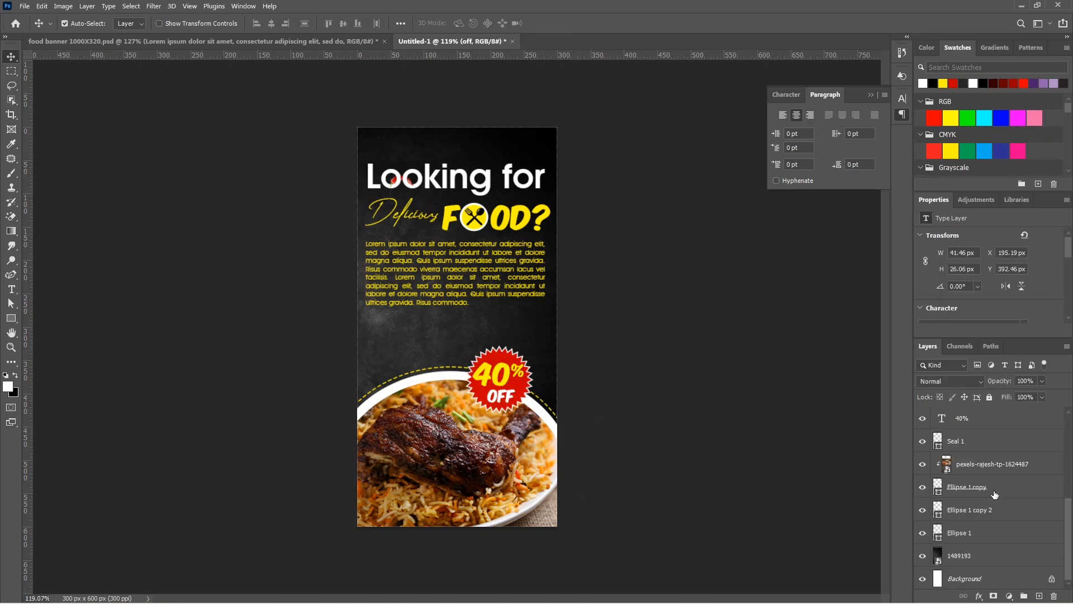
pyautogui.keyDown('shift'); pyautogui.click(992, 531); pyautogui.keyUp('shift')
pyautogui.moveTo(488, 454); pyautogui.dragTo(488, 492)
# Copy the "VISIT US" button and the social media icons from the 1000 × 320 banner to below the paragraph
pyautogui.click(203, 42)
pyautogui.keyDown('shift'); pyautogui.click(232, 406); pyautogui.keyUp('shift')
pyautogui.moveTo(232, 406); pyautogui.dragTo(435, 331)
pyautogui.click(148, 41)
pyautogui.moveTo(428, 416); pyautogui.dragTo(407, 387)
# Place chillies at the vertical banner's upper edge and beside the "VISIT US" button, rotating them to fit
pyautogui.click(442, 349)
pyautogui.click(464, 278)
pyautogui.moveTo(442, 349); pyautogui.dragTo(512, 136)
pyautogui.click(199, 42)
pyautogui.hotkey('ctrl', 't')
pyautogui.press('Return')
pyautogui.hotkey('ctrl', 't')
pyautogui.moveTo(537, 83); pyautogui.dragTo(552, 119)
pyautogui.press('Return')
# Copy the chef logo with its yellow corner from the 1000 × 320 banner into the vertical banner's upper-left corner
pyautogui.click(149, 43)
pyautogui.moveTo(149, 243); pyautogui.dragTo(406, 152)
pyautogui.click(313, 151)
# Rotate the upper chilli to lie horizontally and turn the chilli beside "VISIT US" so its end extends past the canvas
pyautogui.click(496, 138)
pyautogui.hotkey('ctrl', 't')
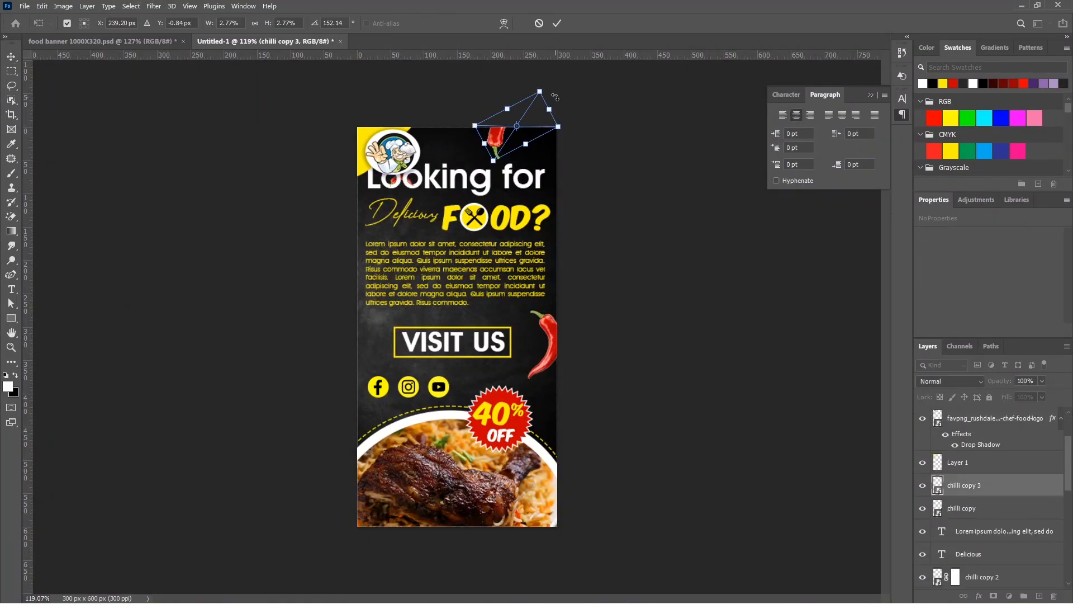
pyautogui.moveTo(558, 100); pyautogui.dragTo(551, 147)
pyautogui.press('Return')
pyautogui.click(550, 352)
pyautogui.hotkey('ctrl', 't')
pyautogui.moveTo(555, 353); pyautogui.dragTo(569, 362)
pyautogui.press('Return')
# Move the Lorem ipsum paragraph down by 20 px
pyautogui.click(464, 277)
pyautogui.hotkey('shift', 'Down')
pyautogui.hotkey('shift', 'Down')
# Move all headline layers down to clear the chef logo, and lower the upper chilli slightly
pyautogui.scroll(-4, 982, 467)
pyautogui.click(982, 466)
pyautogui.scroll(-2, 973, 509)
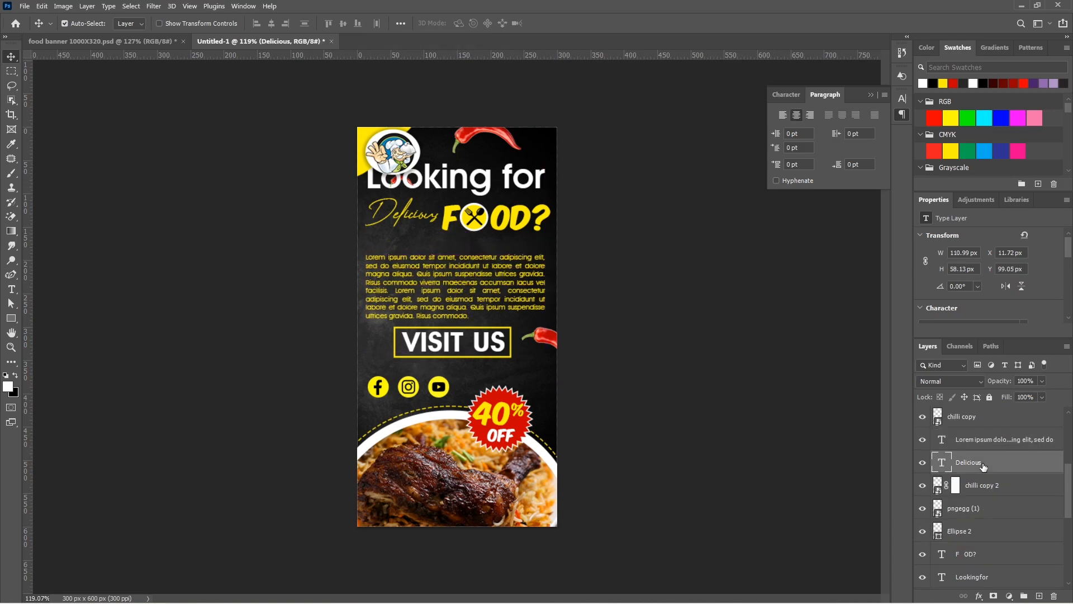
pyautogui.scroll(1, 971, 495)
pyautogui.scroll(-2, 971, 492)
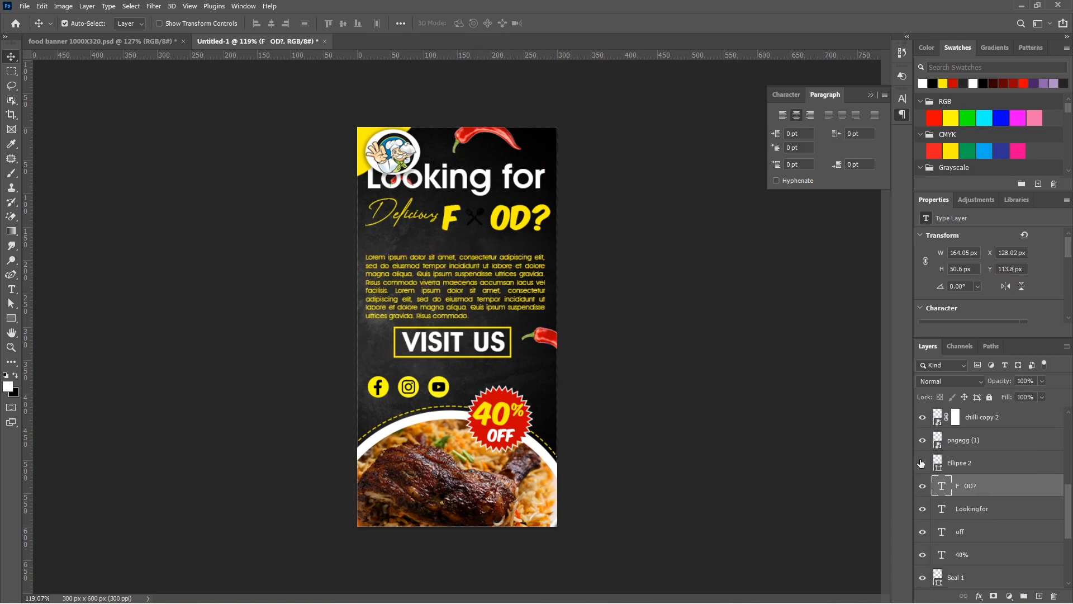
pyautogui.keyDown('shift'); pyautogui.click(979, 506); pyautogui.keyUp('shift')
pyautogui.moveTo(455, 219); pyautogui.dragTo(453, 234)
pyautogui.moveTo(482, 134); pyautogui.dragTo(487, 148)
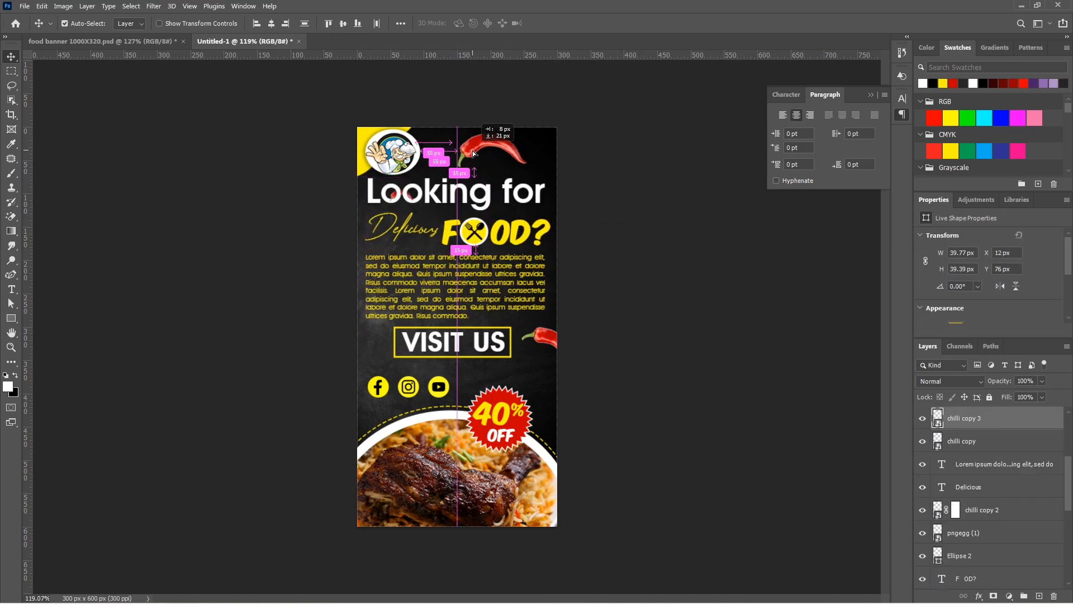
pyautogui.click(566, 374)
# Save the vertical banner as "food banner 300X600" in PSD format with maximum compatibility
pyautogui.hotkey('ctrl', '0')
pyautogui.scroll(-2, 565, 374)
pyautogui.hotkey('ctrl', 's')
pyautogui.click(150, 90)
pyautogui.write('300X600')
pyautogui.press('Return')
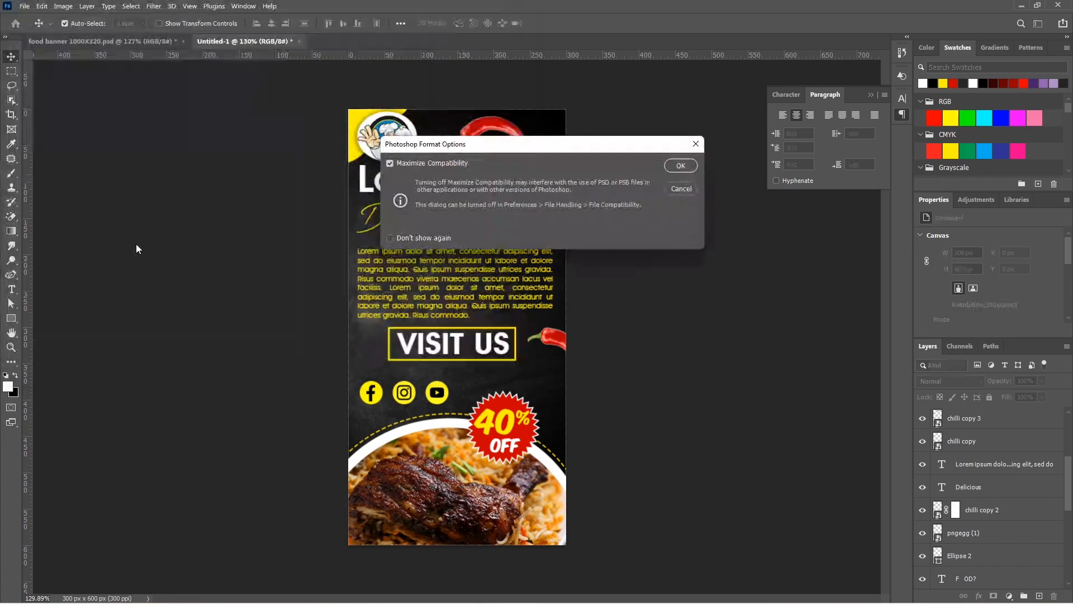
pyautogui.press('Return')
# Create a 250 × 300 px document at 300 ppi and copy the dark background into it from the 300 × 600 banner
pyautogui.hotkey('ctrl', 'n')
pyautogui.write('300')
pyautogui.press('Return')
pyautogui.click(267, 41)
pyautogui.moveTo(458, 492); pyautogui.dragTo(458, 313)
pyautogui.hotkey('ctrl', 't')
pyautogui.press('Return')
# Copy the food circle and 40% OFF seal into the 250 × 300 banner, with the plate in its lower-right corner
pyautogui.click(340, 46)
pyautogui.moveTo(391, 168); pyautogui.dragTo(475, 357)
pyautogui.hotkey('ctrl', 't')
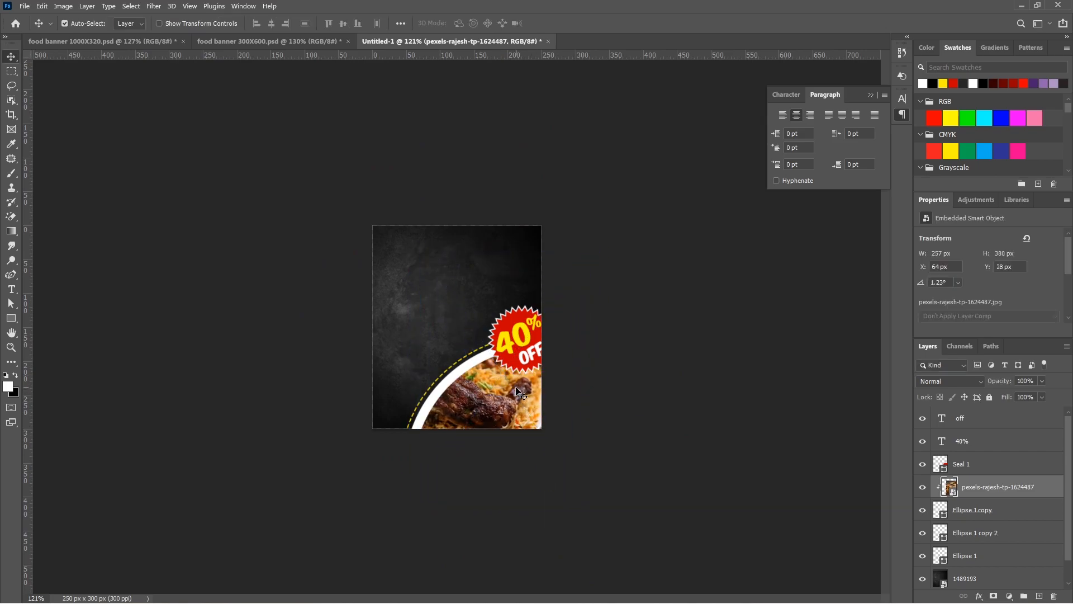
# Move the 40% OFF seal to the lower-left corner of the 250 × 300 banner, beside the food circle
pyautogui.moveTo(511, 313); pyautogui.dragTo(457, 372)
pyautogui.hotkey('ctrl', 't')
pyautogui.moveTo(428, 365); pyautogui.dragTo(413, 363)
pyautogui.press('Return')
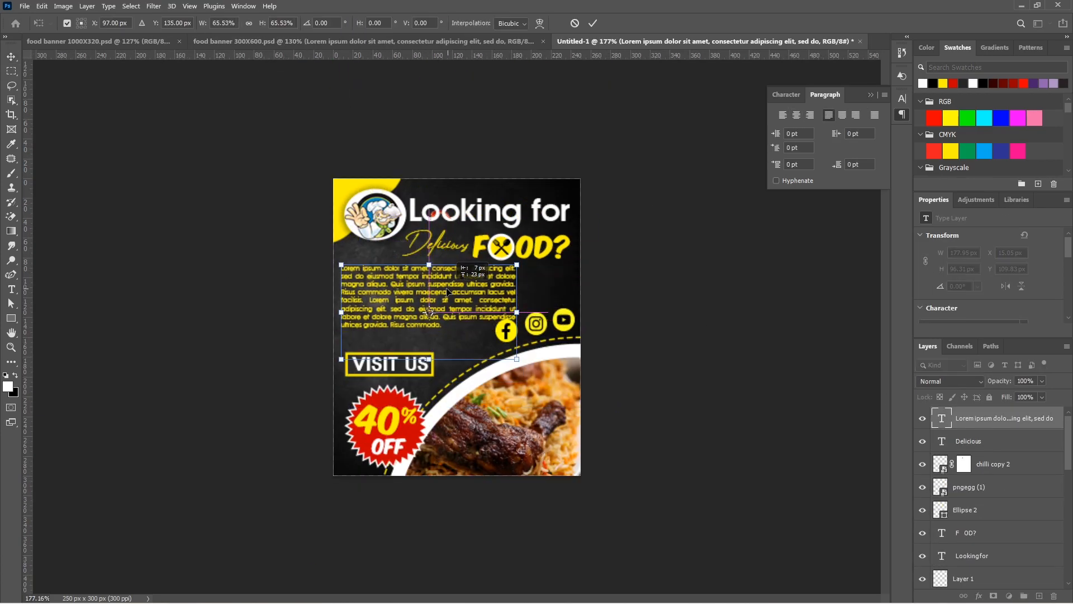
# Resize the paragraph box to about 225 × 82 px and move the social icons to the left side above the seal
pyautogui.moveTo(620, 313); pyautogui.dragTo(558, 303)
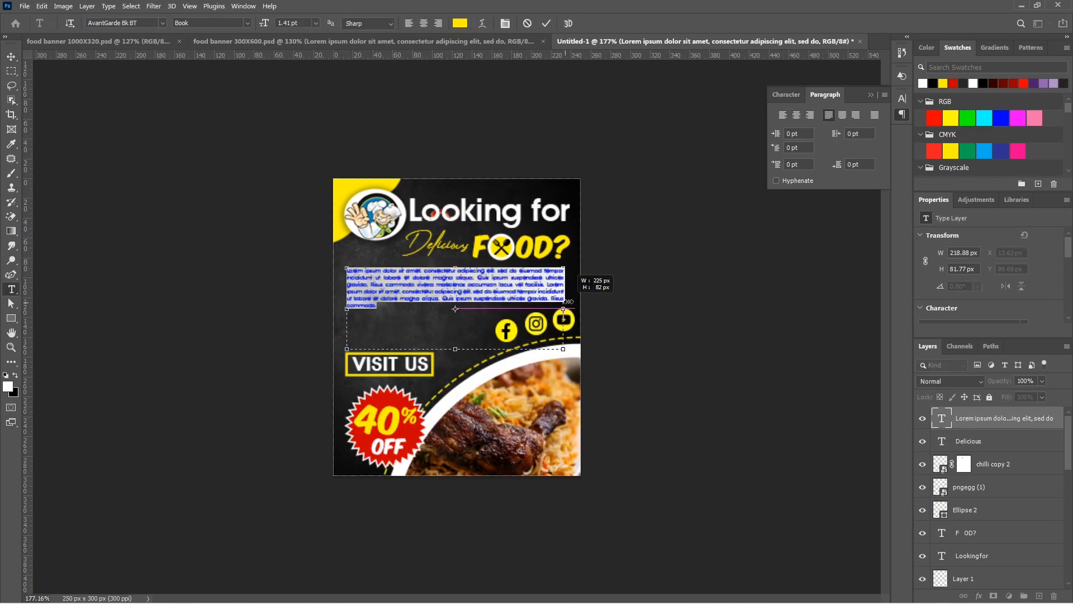
pyautogui.moveTo(506, 330); pyautogui.dragTo(365, 375)
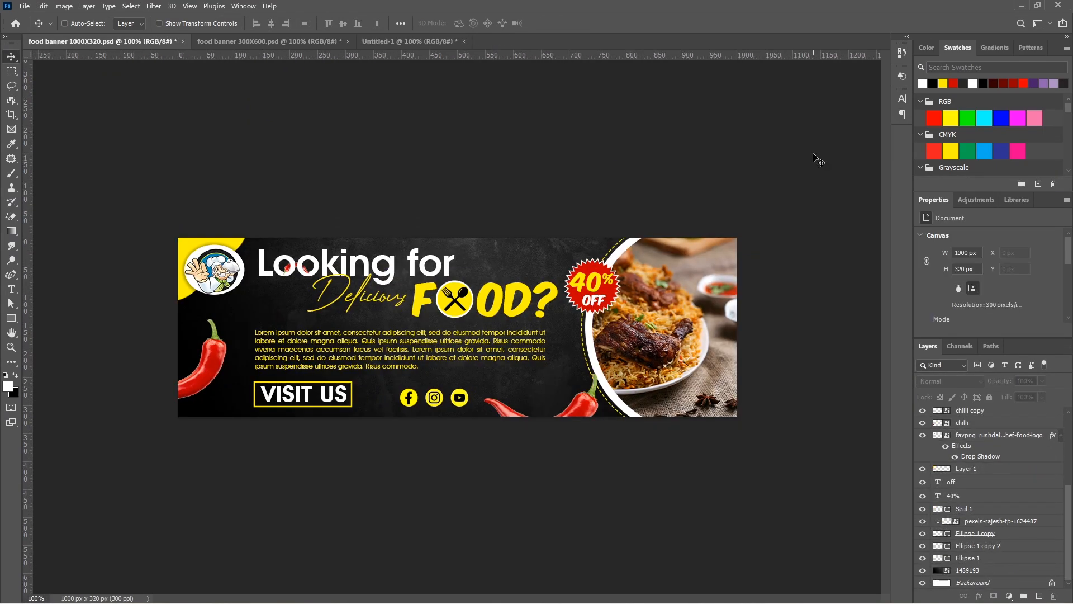
# Look through the three open banner documents to compare the finished designs
pyautogui.hotkey('ctrl', 'Tab')
pyautogui.hotkey('ctrl', 'Tab')
pyautogui.hotkey('ctrl', 'Tab')
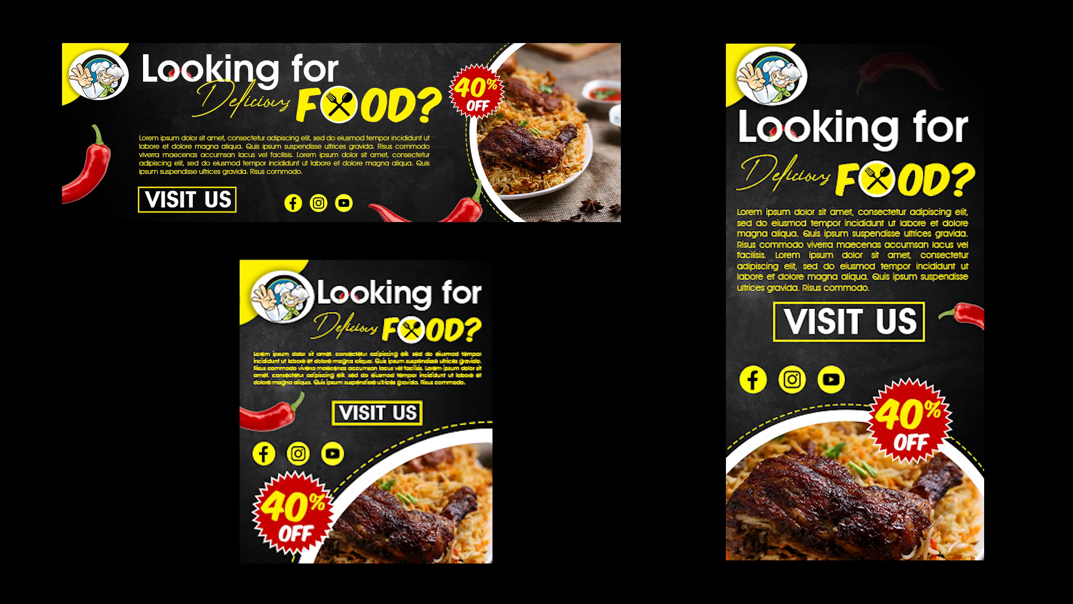